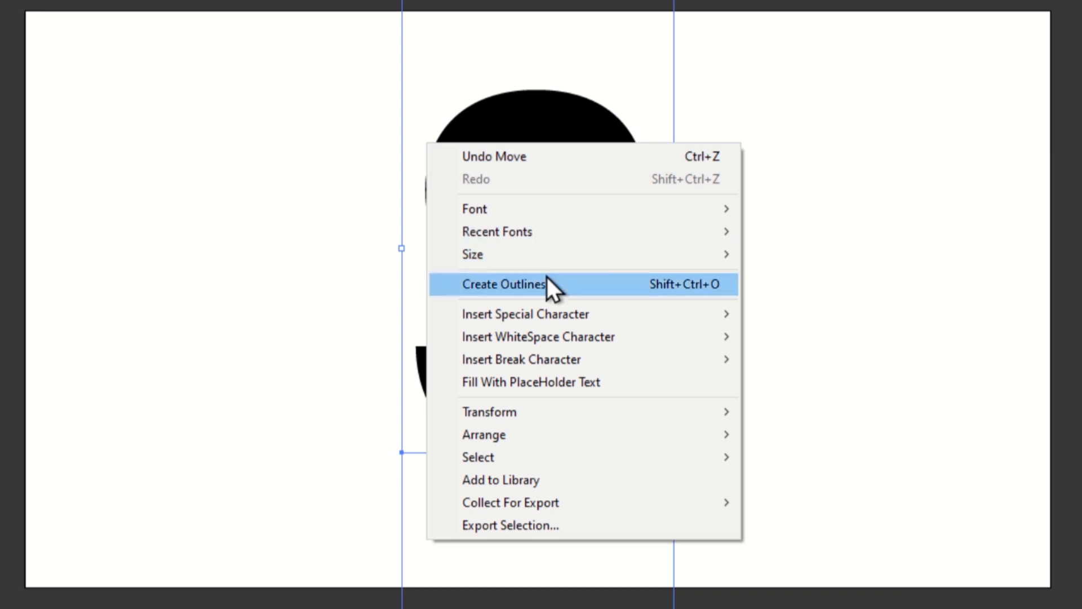
- Convert the letter S from live text to outlines
left_click(520, 284)
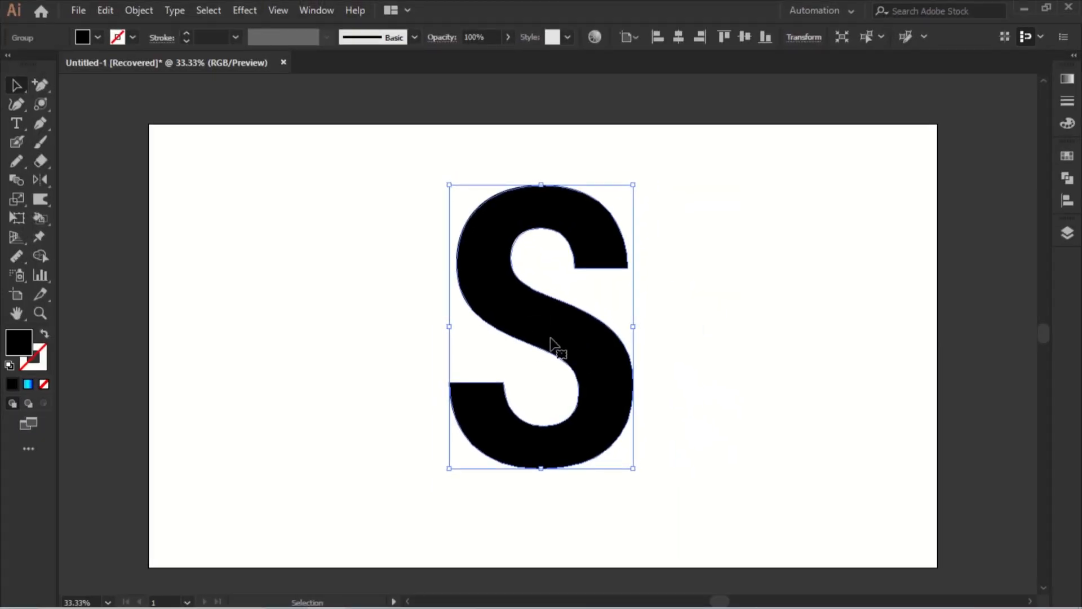
left_click(369, 280)
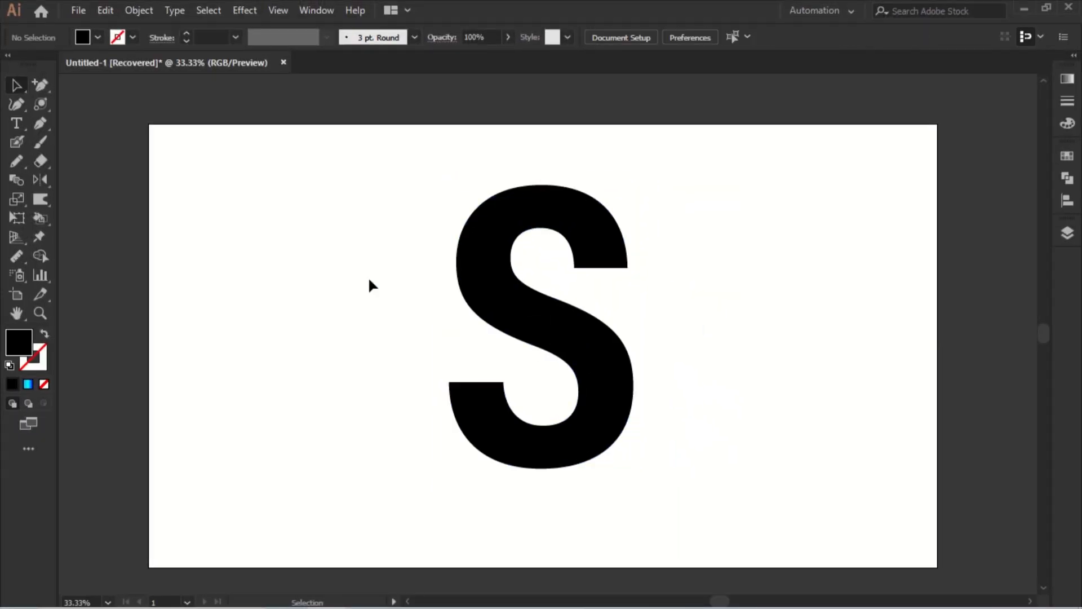
- Draw a straight diagonal Pen tool line sloping down across the S's upper curve, ending at about X 1194 px, Y 256 px
left_click(39, 122)
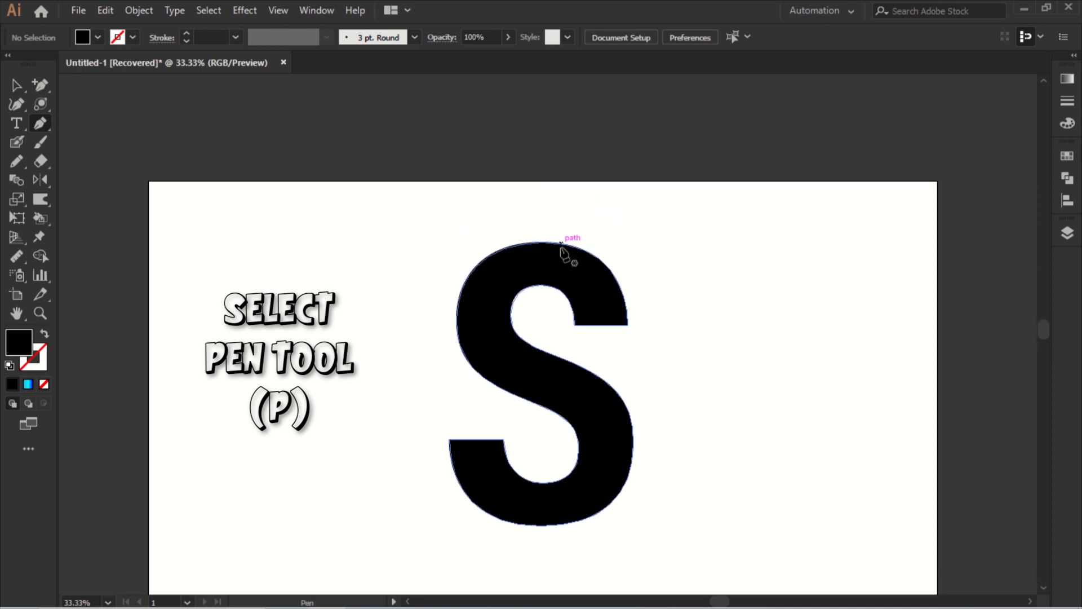
scroll(562, 249, "up", 2)
left_click_drag(538, 224, 549, 309)
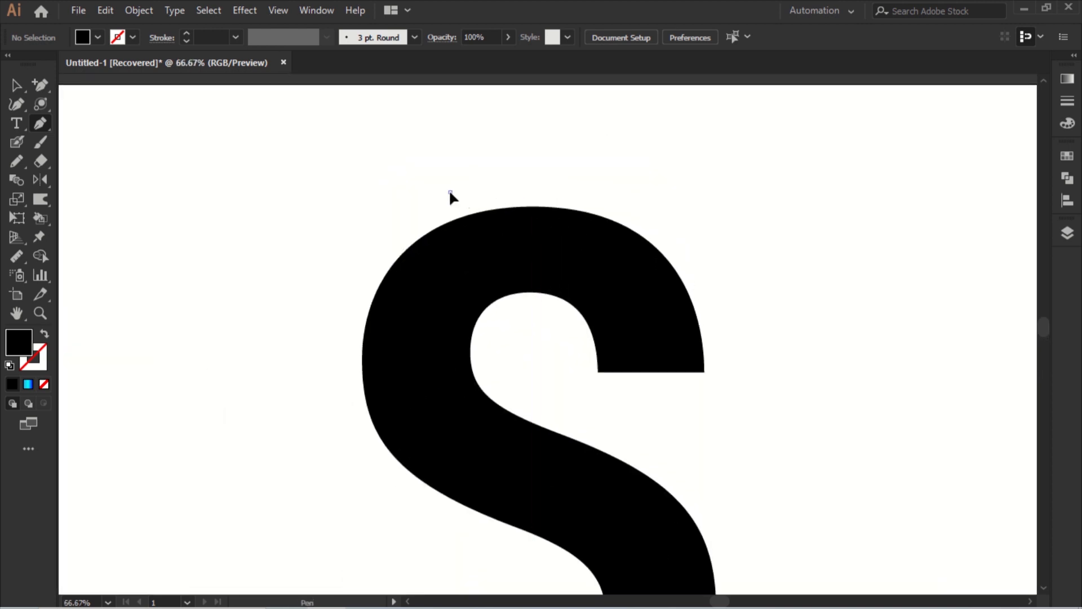
left_click(449, 192)
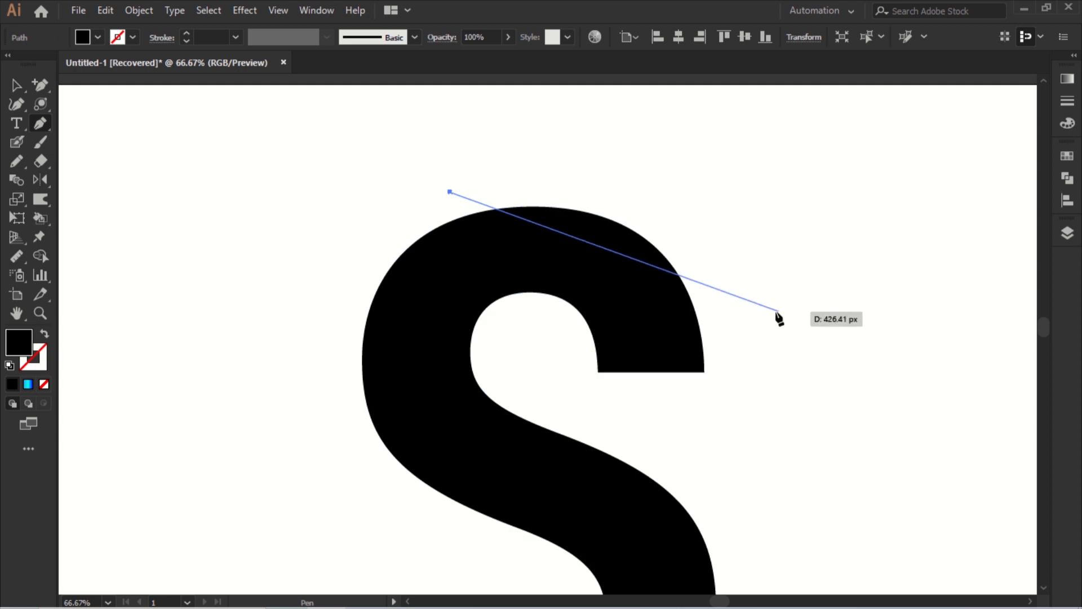
left_click(728, 294)
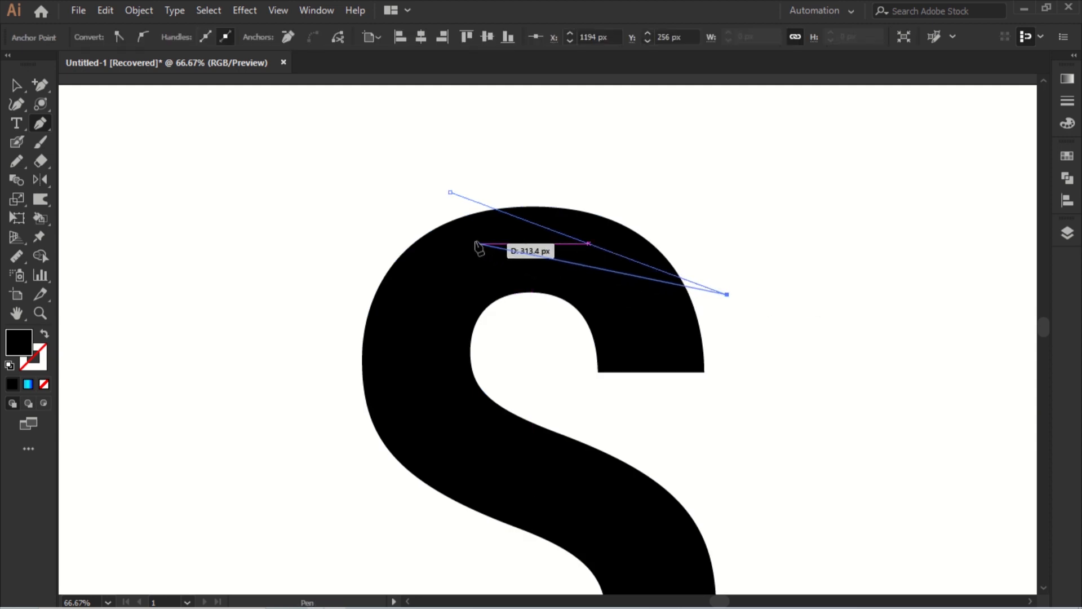
left_click(17, 85)
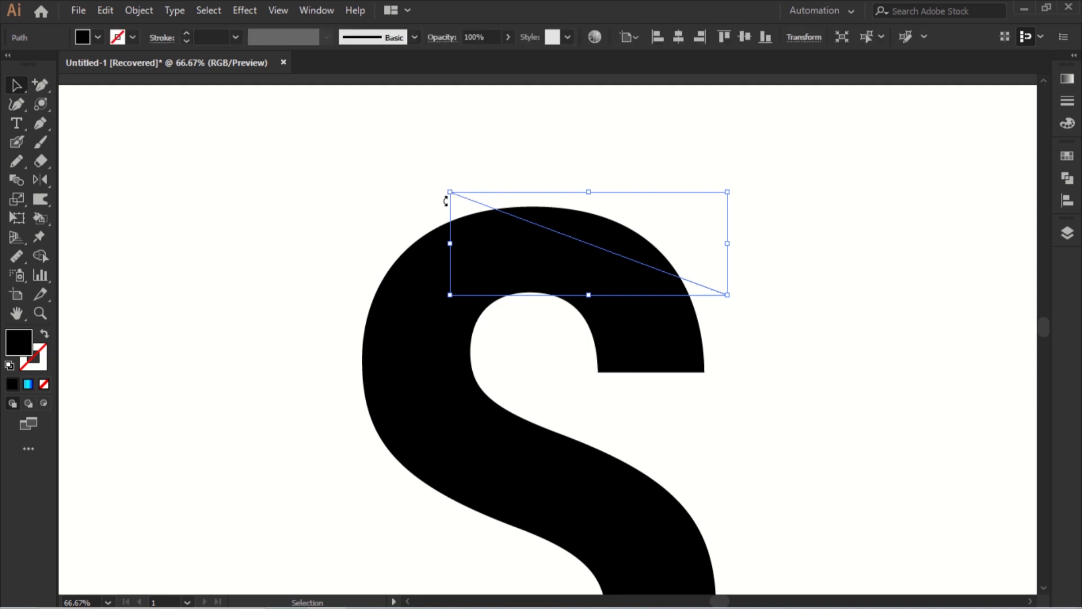
- Give the diagonal line no fill and a bright green 10 pt stroke with Width Profile 1
left_click(98, 38)
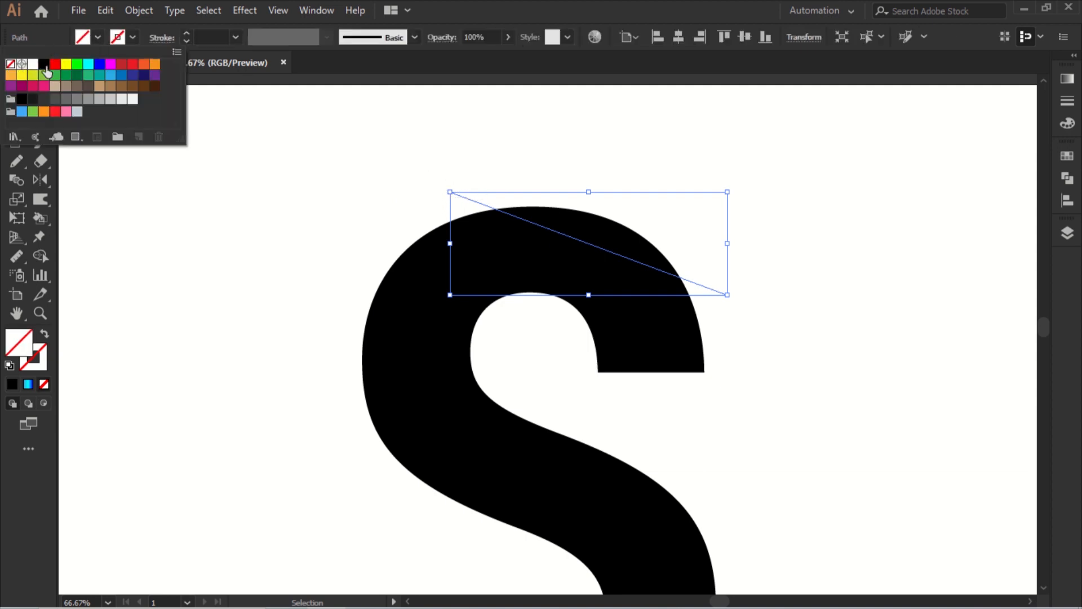
left_click(133, 37)
left_click(77, 64)
left_click(226, 36)
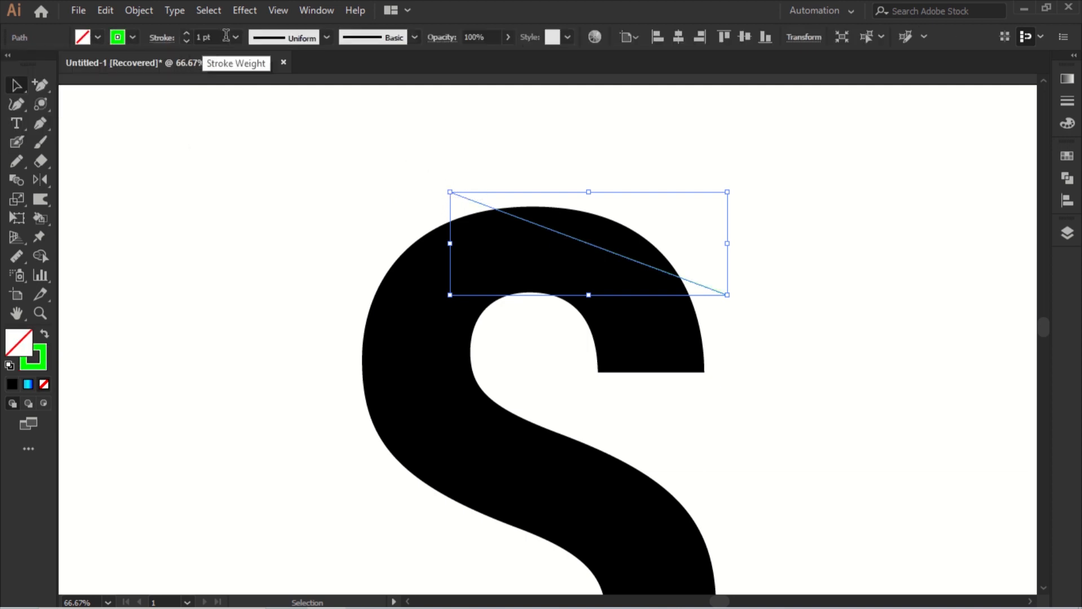
scroll(225, 36, "up", 8)
left_click(274, 41)
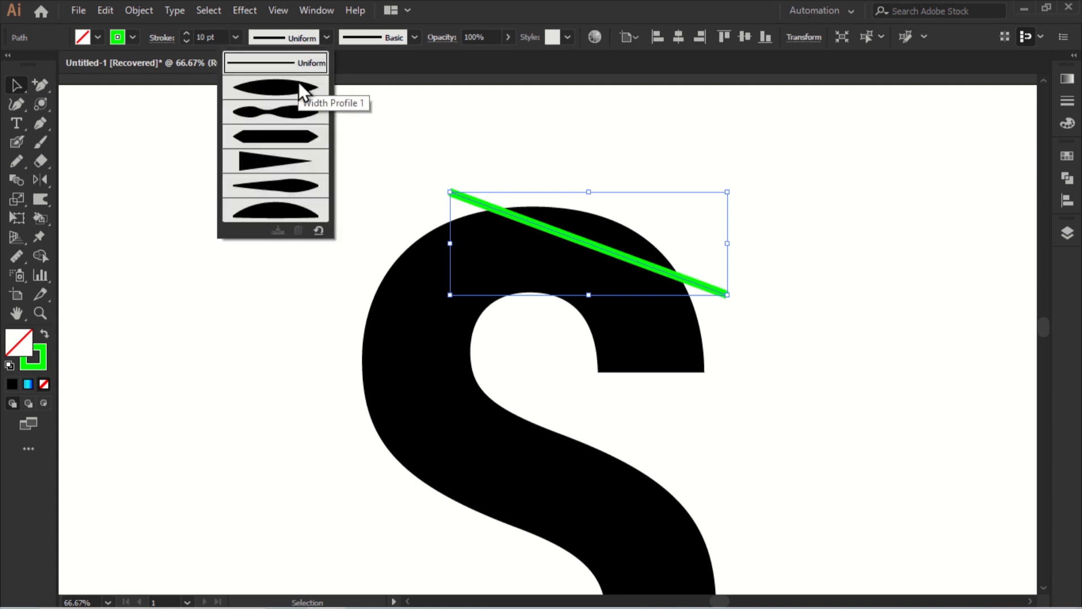
left_click(301, 92)
- Duplicate the green line just below itself and stretch the ends of the two lines farther beyond the S outline
left_click_drag(597, 249, 597, 287)
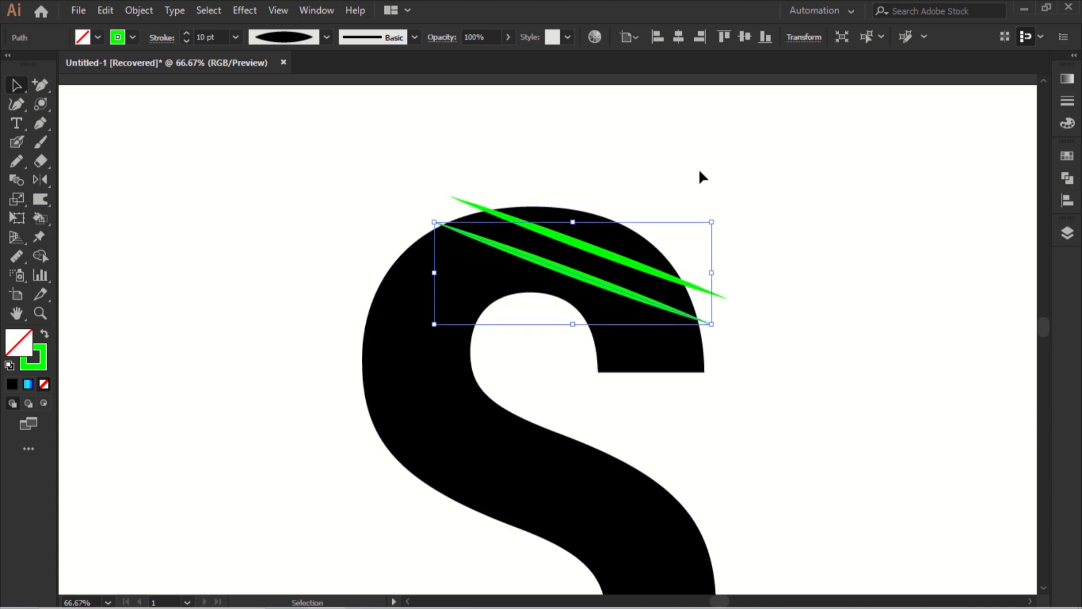
left_click(700, 174)
left_click_drag(450, 197, 446, 198)
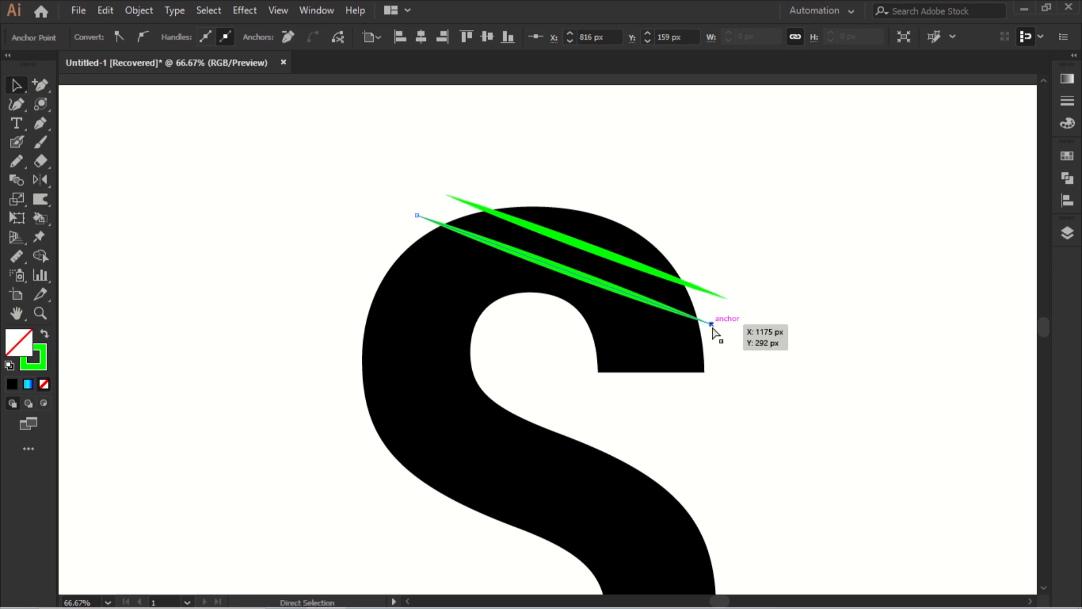
left_click_drag(712, 324, 690, 297)
key("v")
- Duplicate the upper pair of green lines onto the middle diagonal of the S
scroll(786, 340, "down", 2)
scroll(659, 255, "up", 1)
left_click(510, 192)
left_click(511, 216, "shift")
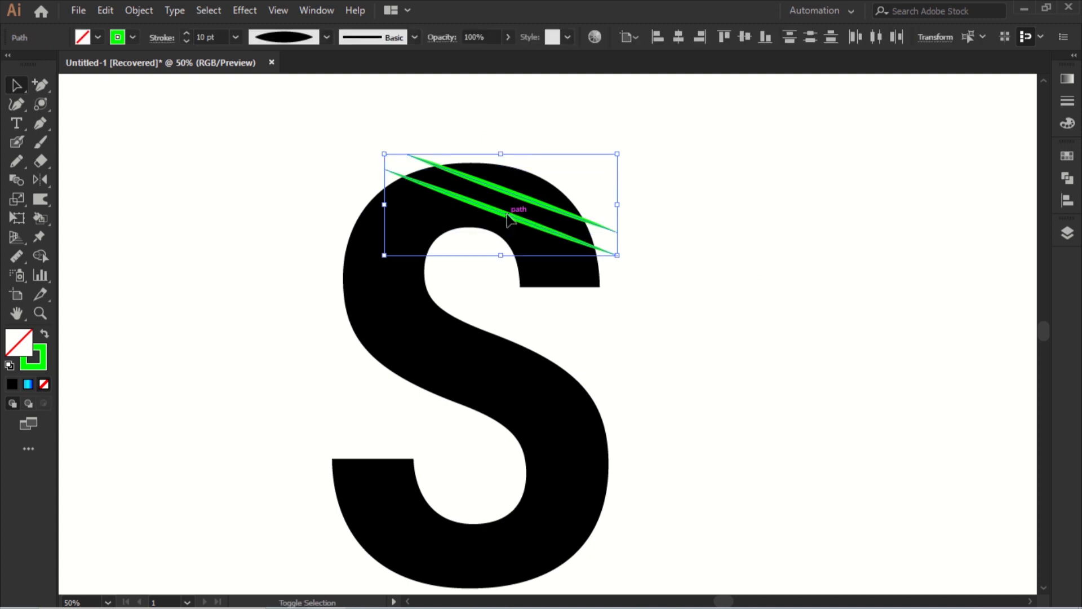
left_click_drag(520, 218, 494, 376)
left_click_drag(592, 352, 601, 304)
scroll(602, 305, "up", 1)
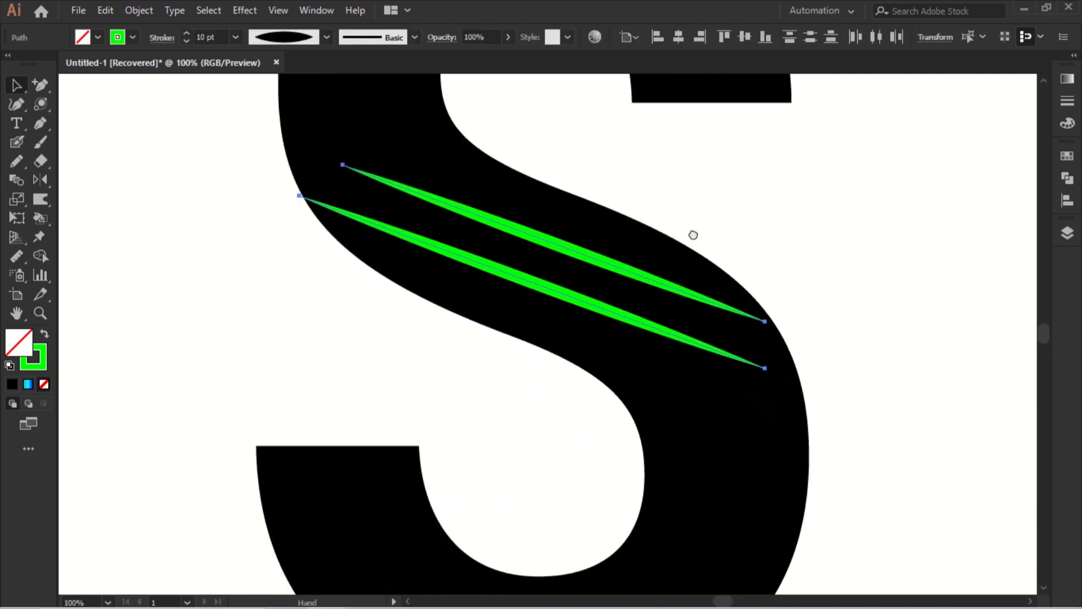
- Extend both ends of the two middle green lines along their direction, past the S outline
left_click(792, 350)
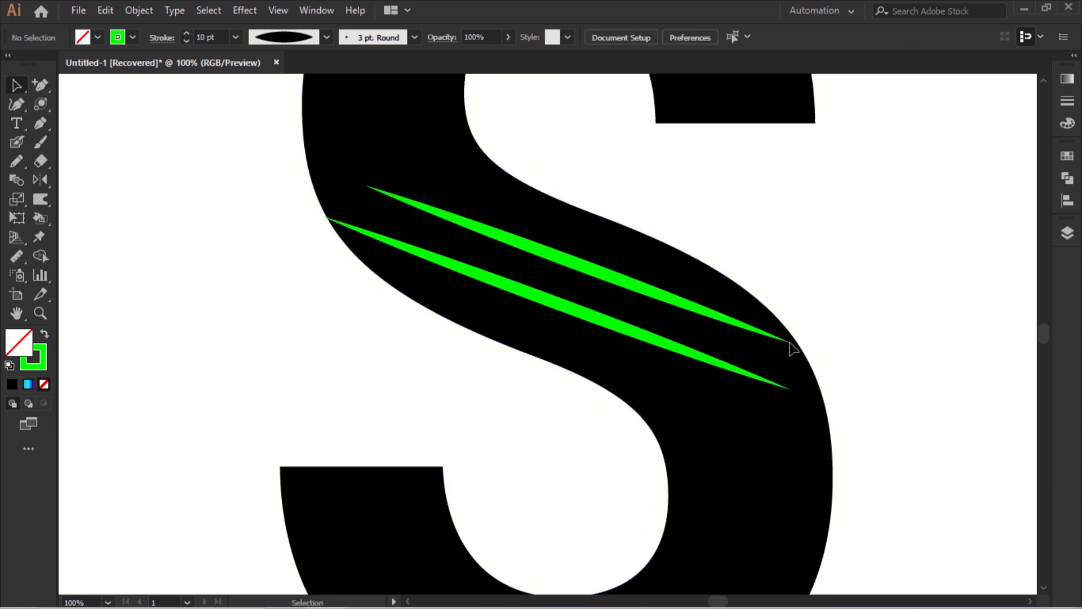
left_click(788, 344)
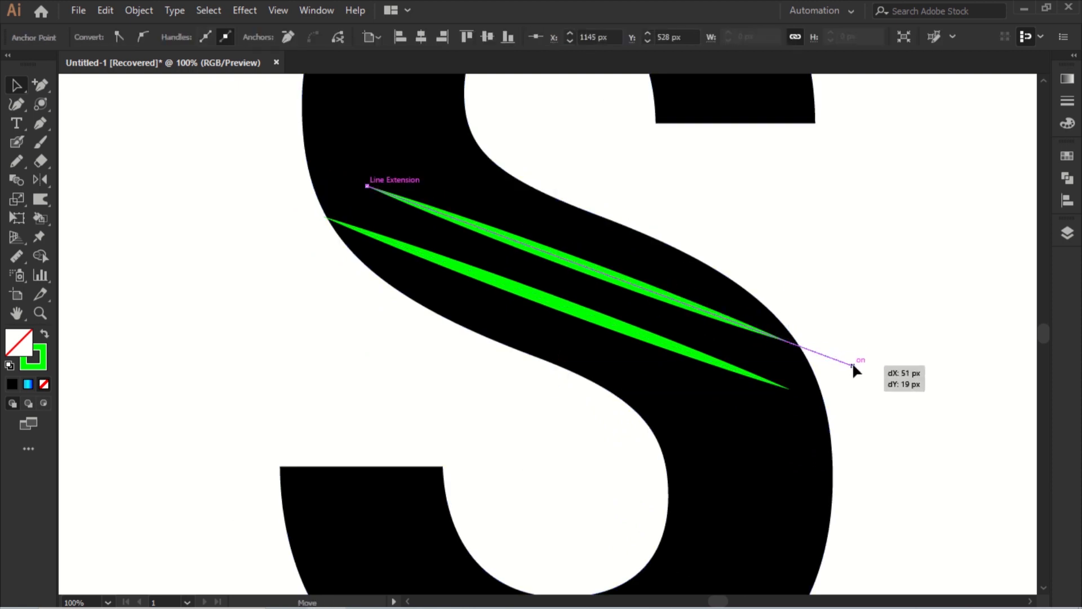
left_click_drag(852, 363, 859, 367)
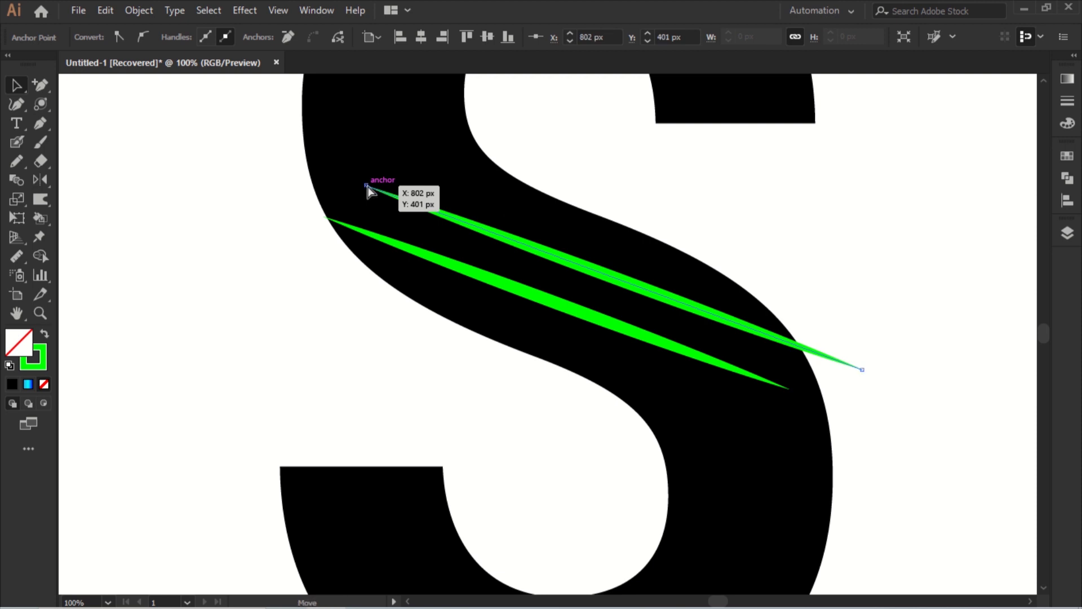
left_click_drag(367, 186, 251, 142)
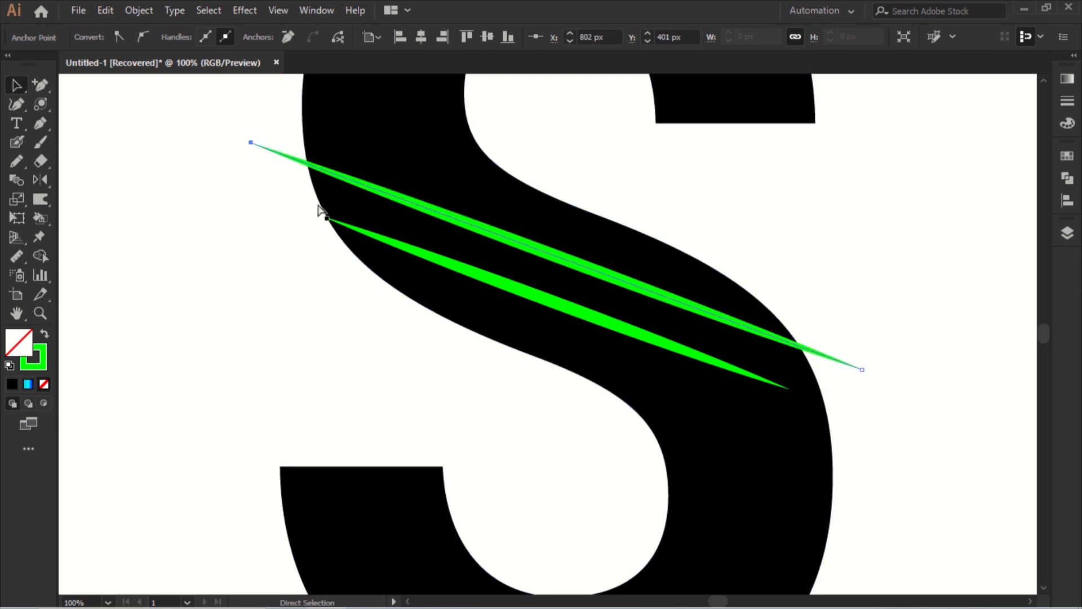
left_click_drag(320, 212, 254, 191)
left_click_drag(789, 389, 861, 416)
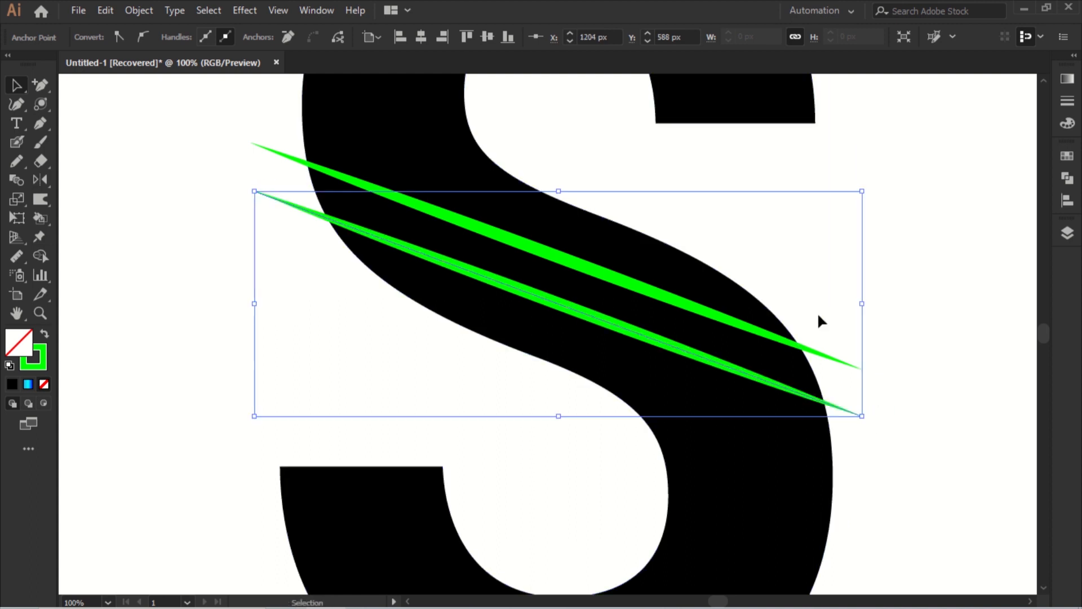
- Duplicate the upper pair of green lines onto the bottom curve of the S and fine-tune the copy's position
scroll(817, 313, "down", 2)
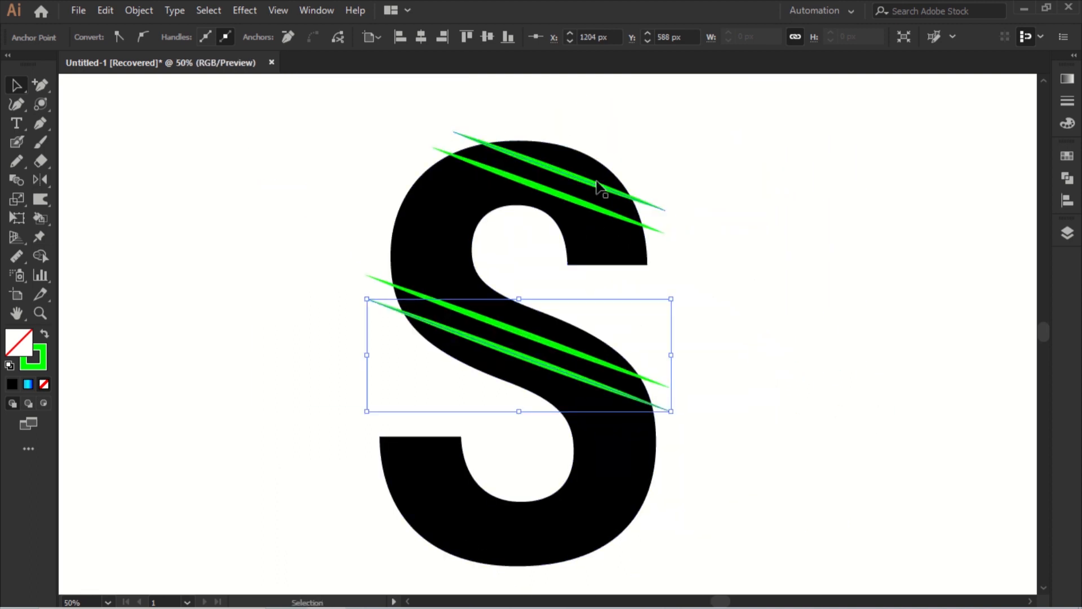
left_click(597, 186)
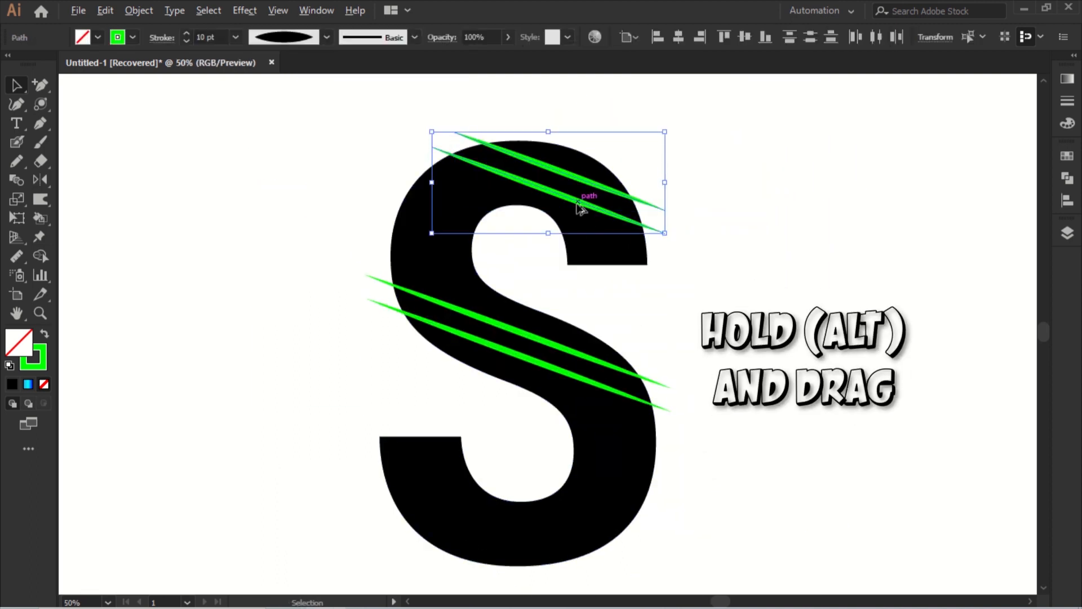
left_click_drag(580, 208, 522, 546)
left_click_drag(533, 495, 557, 364)
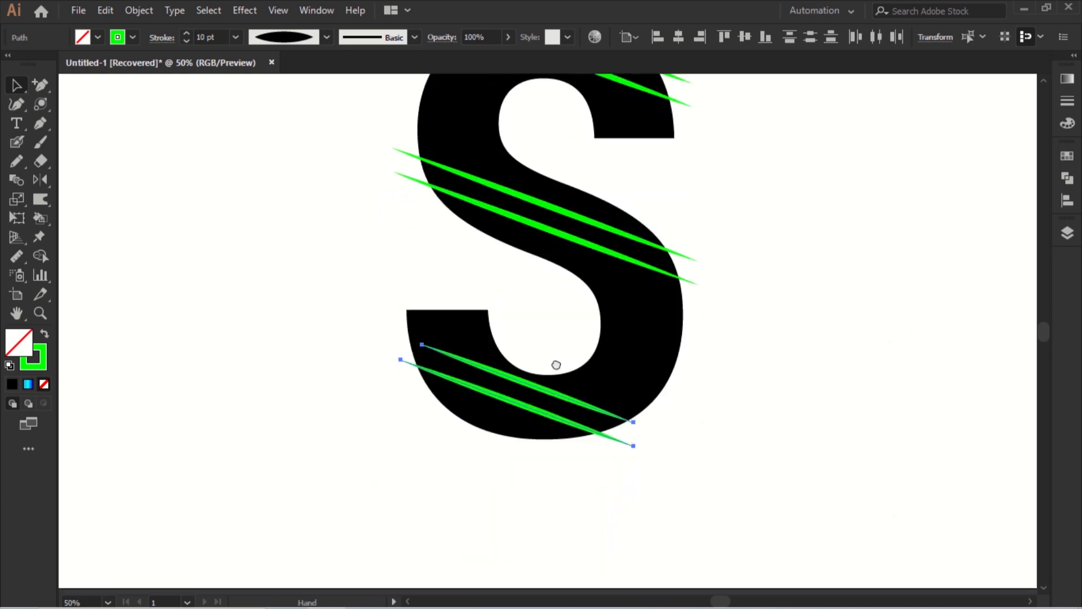
scroll(556, 364, "up", 2)
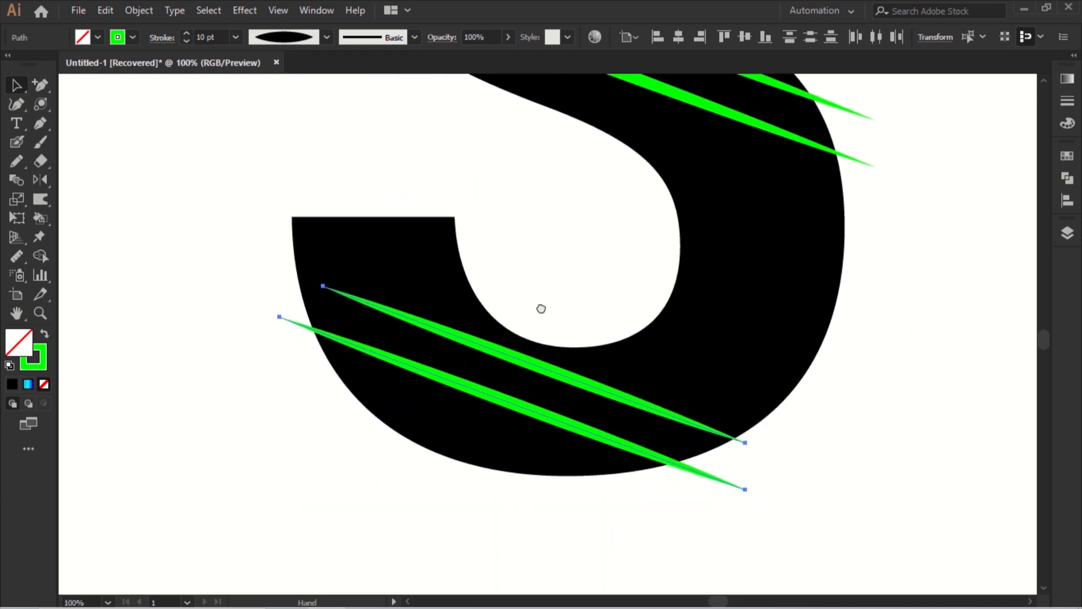
left_click_drag(541, 308, 539, 308)
left_click_drag(507, 354, 503, 365)
- Lengthen the two bottom green lines by moving their endpoints farther outside the S outline
key("a")
left_click_drag(309, 294, 251, 274)
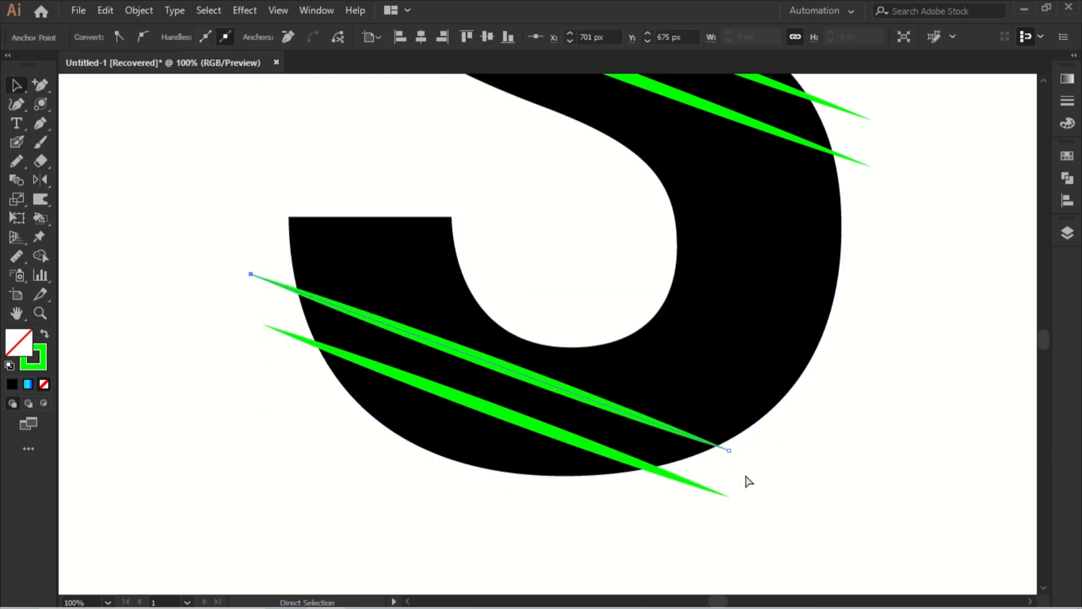
left_click_drag(769, 464, 772, 465)
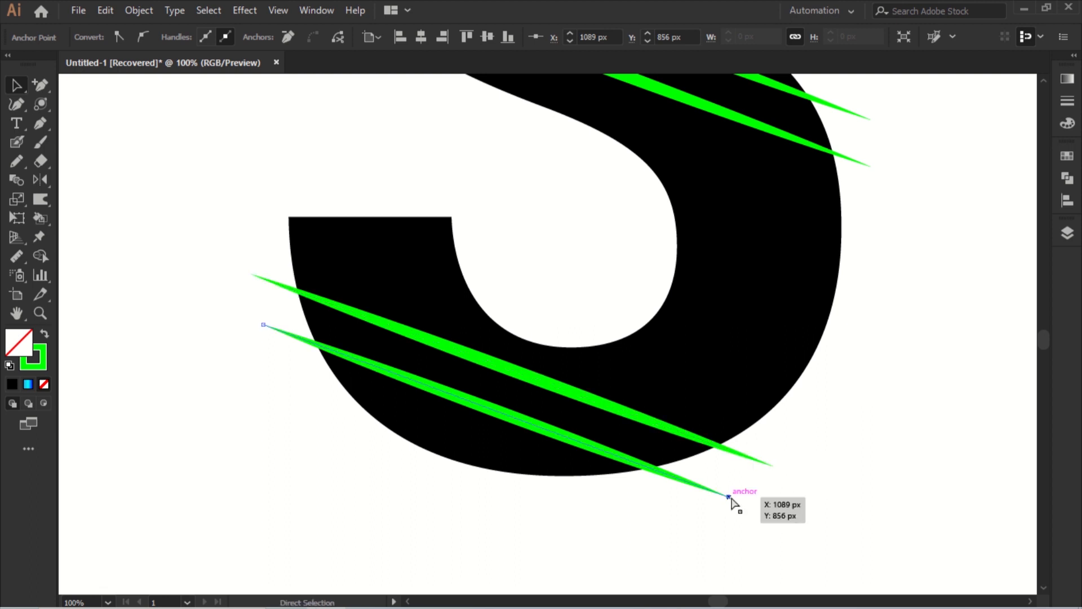
left_click_drag(723, 494, 722, 494)
left_click_drag(263, 325, 247, 318)
key("v")
- Select all six green lines and expand their appearance into filled shapes
key("ctrl+0")
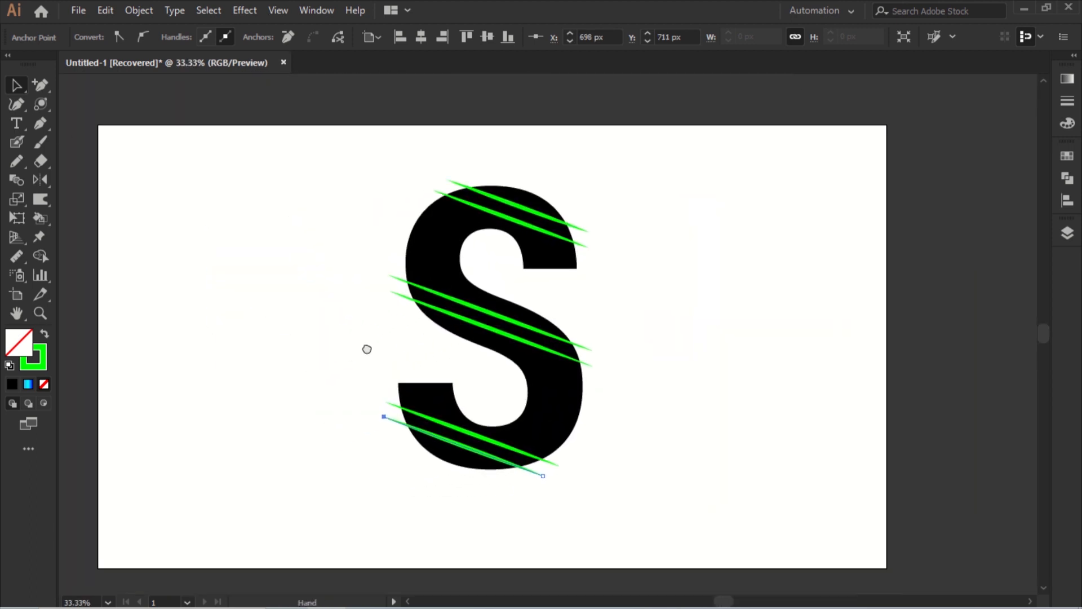
left_click(541, 209)
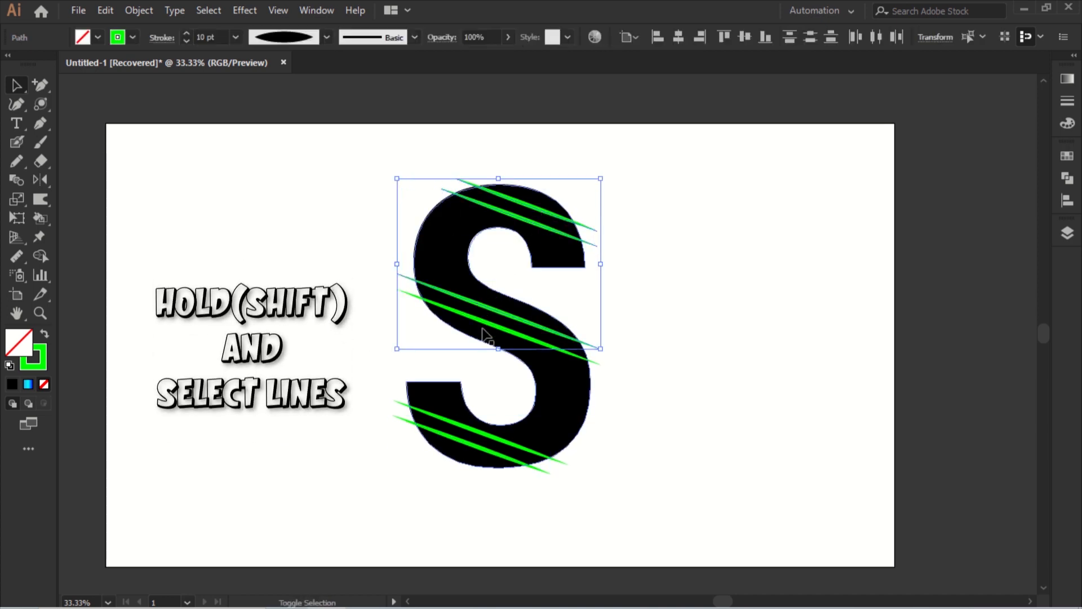
left_click(467, 448, "shift")
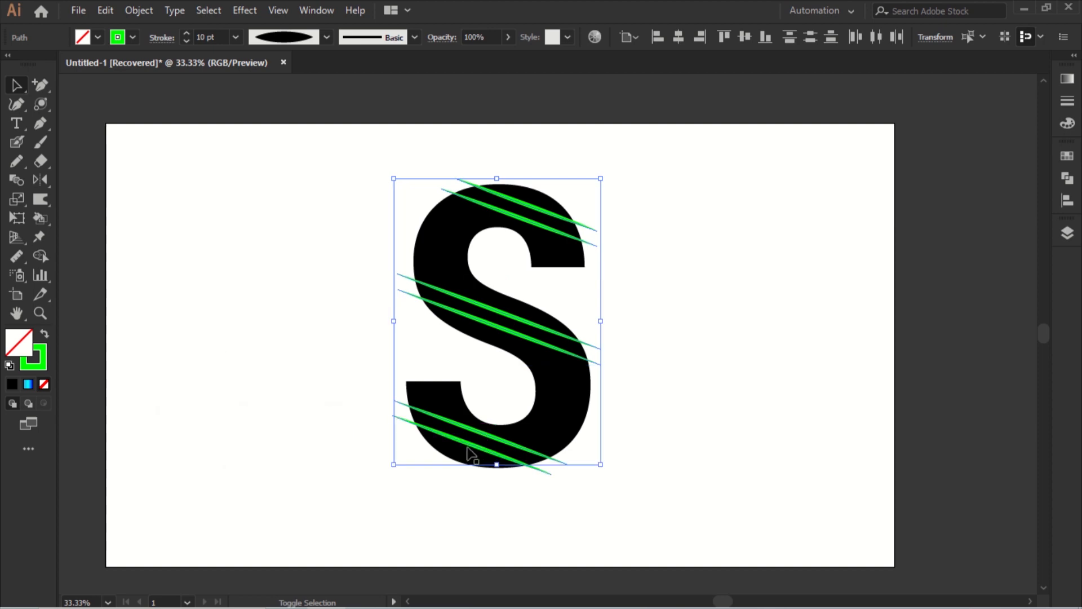
left_click(139, 10)
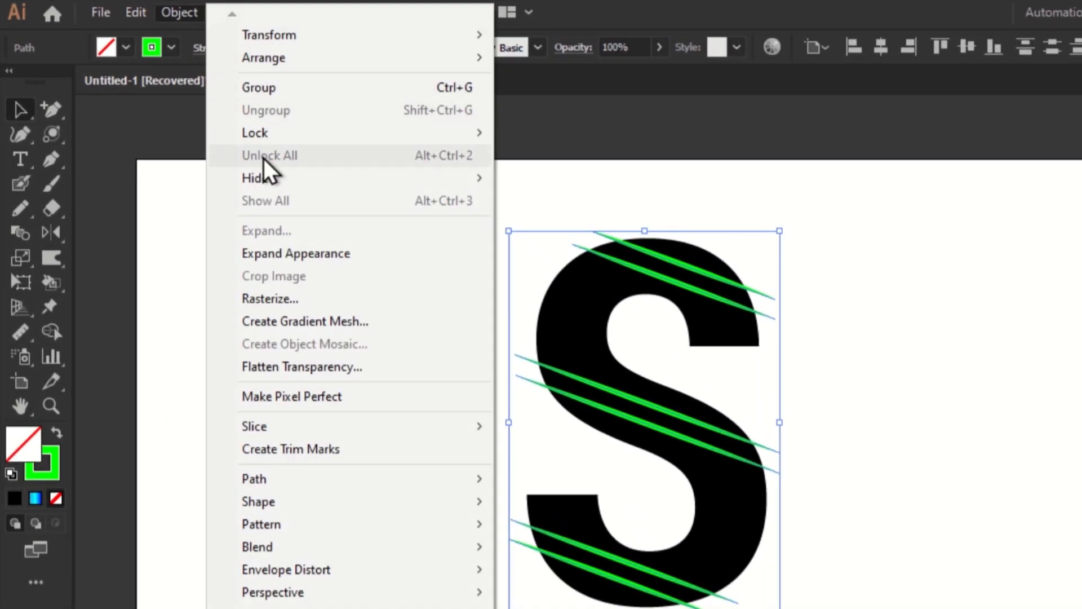
left_click(268, 254)
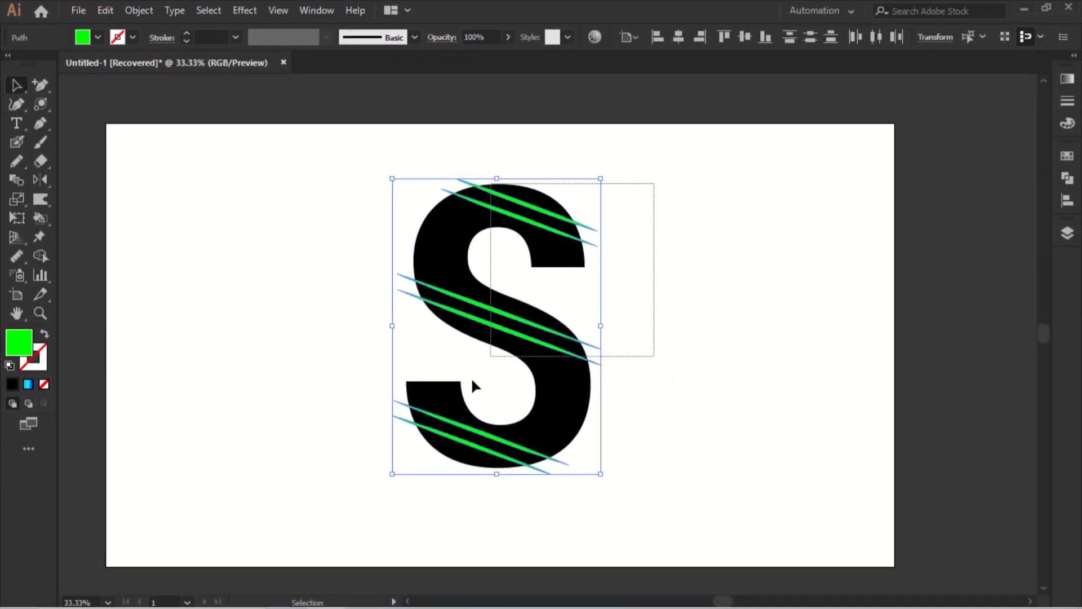
- Select the S with all green shapes and remove the black bands between each upper, middle and bottom pair using Shape Builder
left_click(473, 382, "shift")
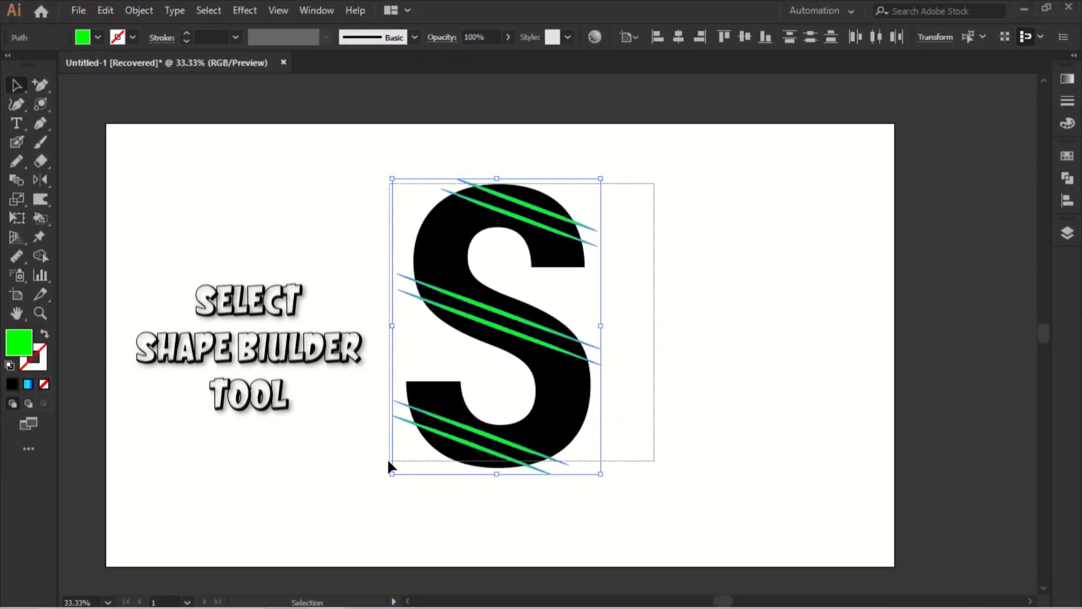
left_click(45, 256)
scroll(550, 276, "up", 3)
left_click_drag(549, 268, 559, 364)
scroll(561, 305, "up", 1)
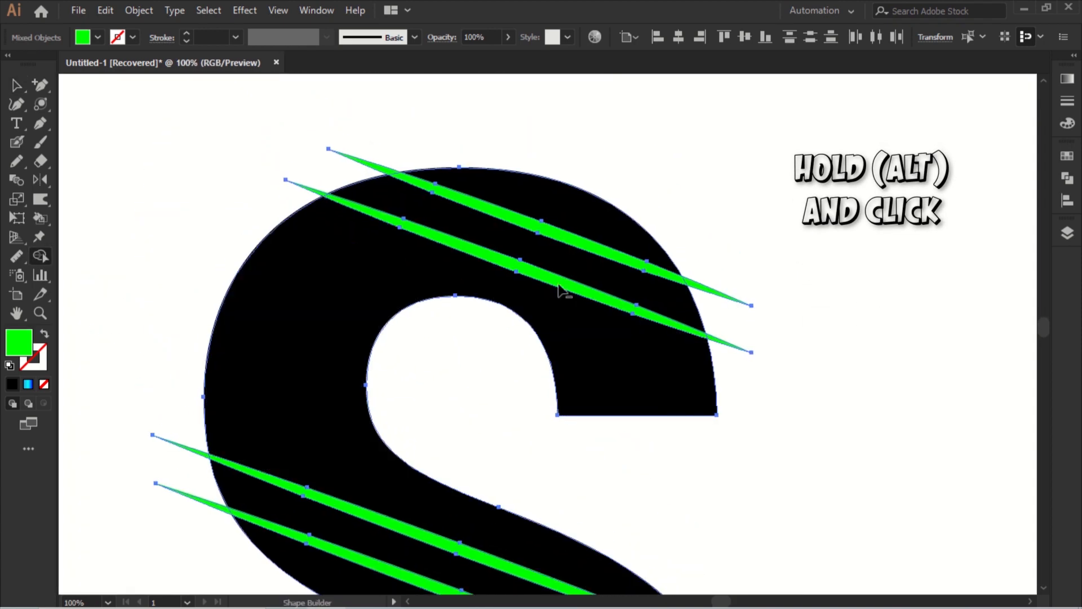
left_click(559, 261, "alt")
scroll(507, 270, "down", 3)
scroll(491, 251, "down", 1)
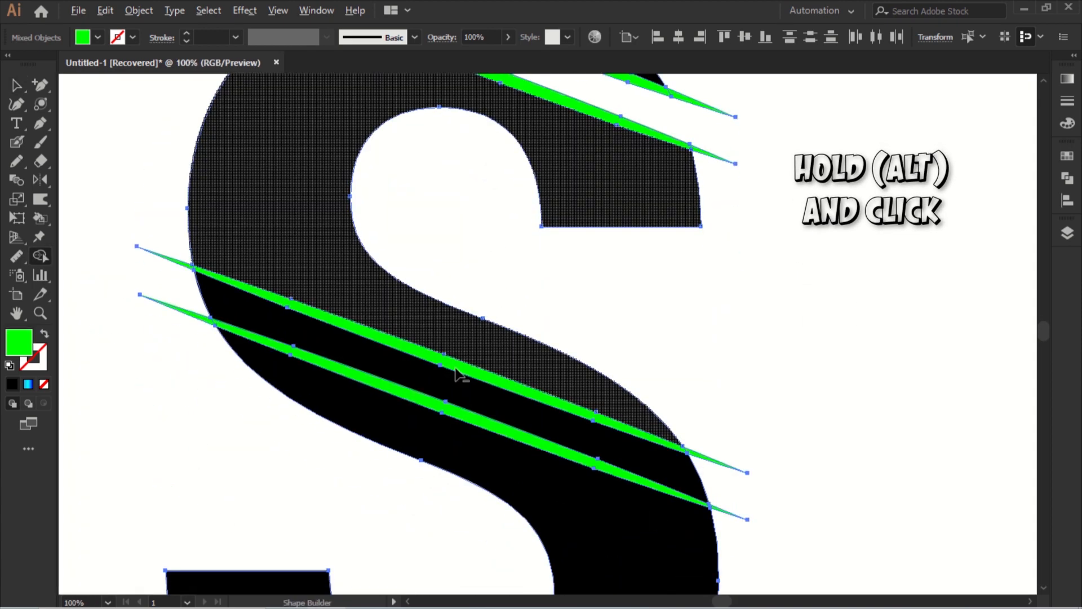
left_click(442, 391, "alt")
scroll(451, 338, "down", 5)
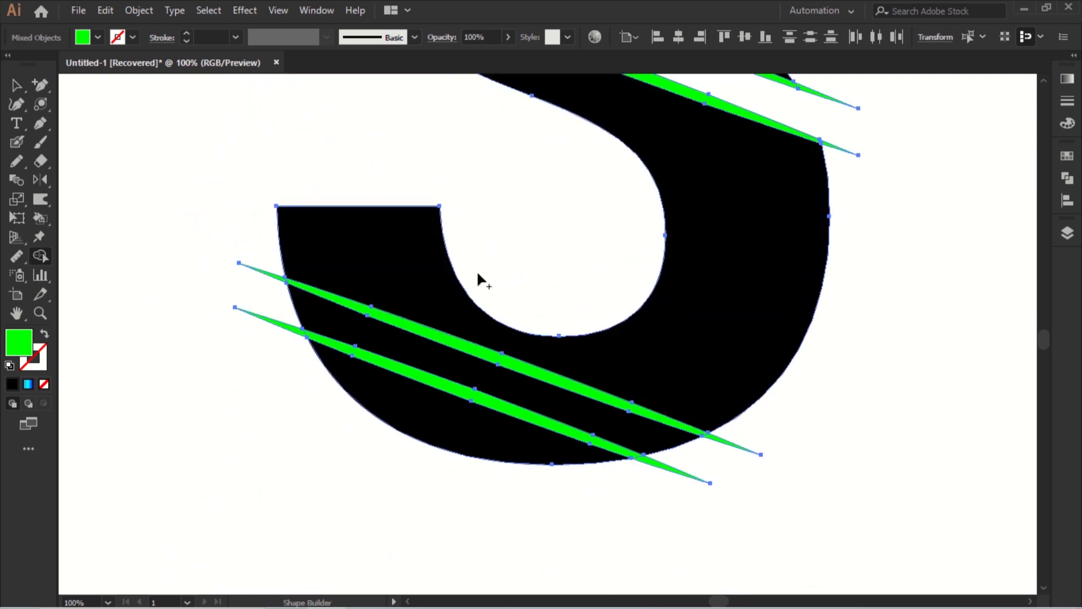
left_click(439, 363, "alt")
scroll(483, 225, "down", 4)
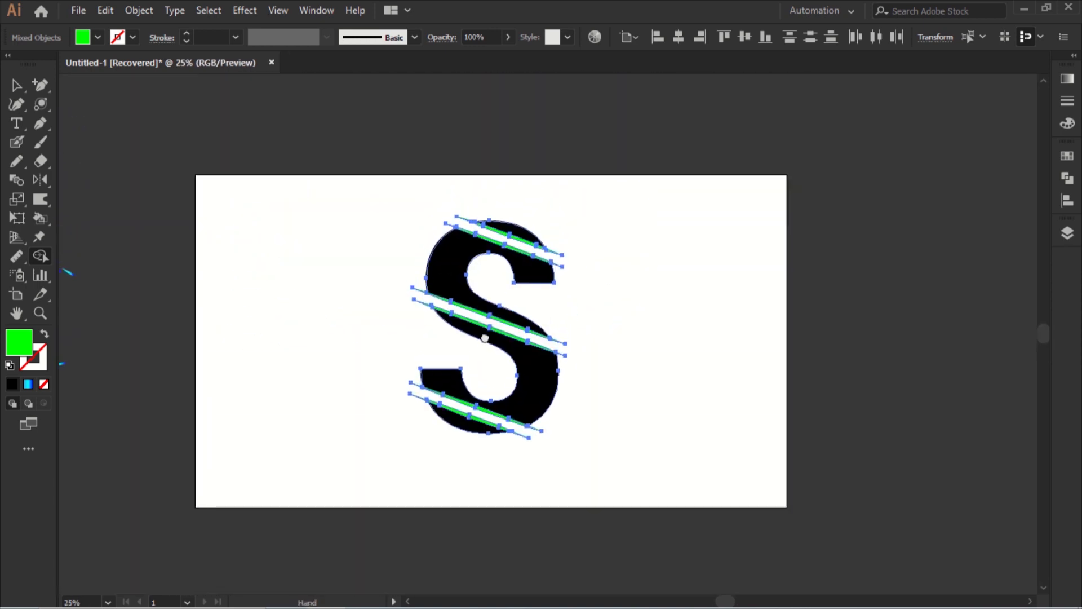
- Select the S with all its green shapes and merge them into one shape using Pathfinder Unite
scroll(491, 309, "up", 1)
scroll(485, 321, "left", 2)
scroll(484, 322, "down", 1)
scroll(484, 322, "left", 1)
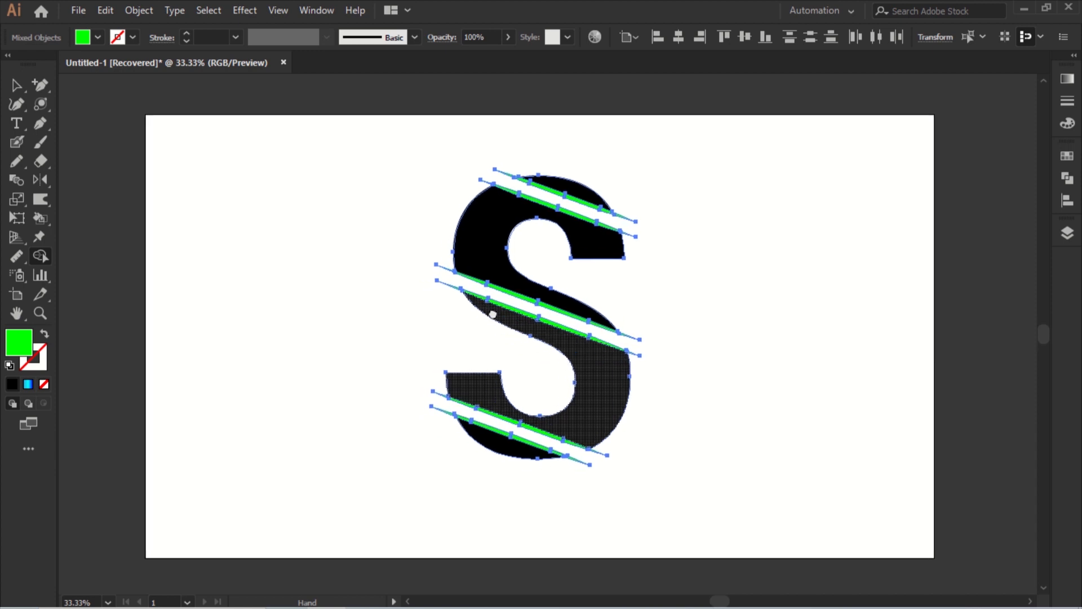
left_click(16, 85)
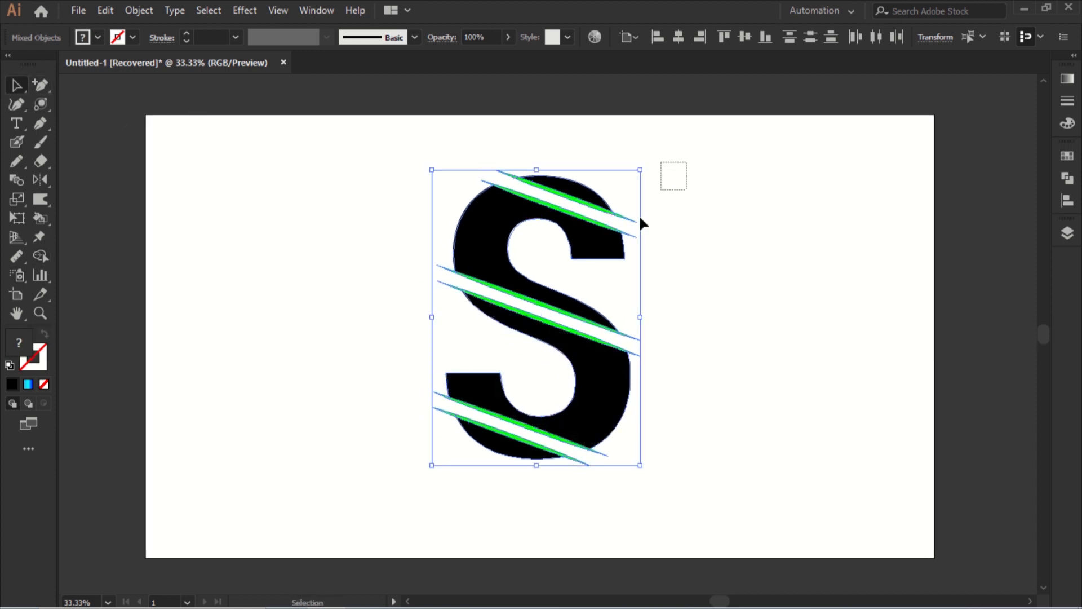
left_click_drag(642, 223, 389, 494)
left_click(1067, 178)
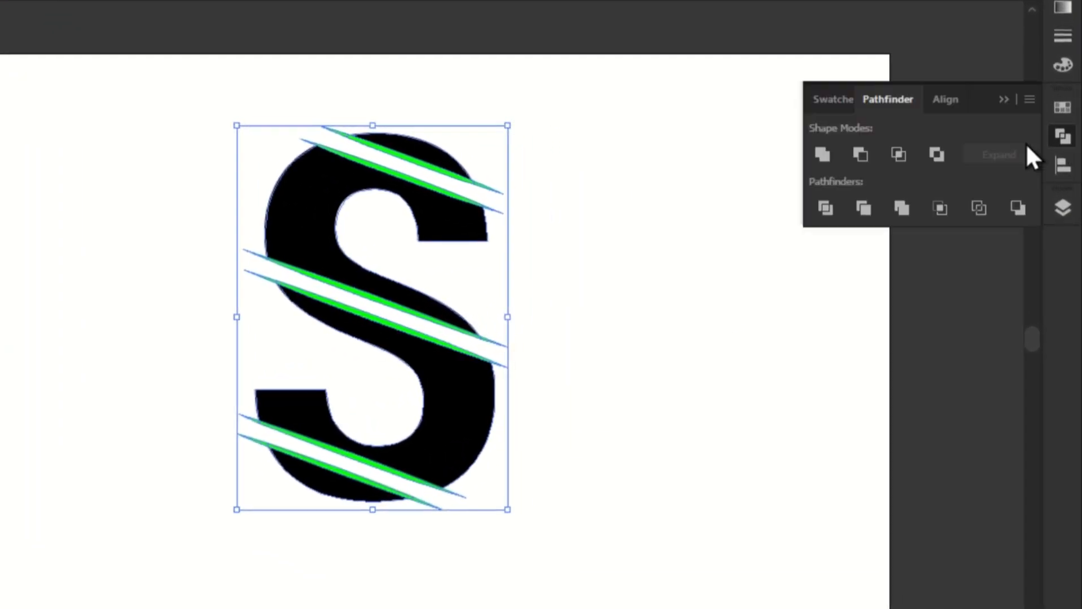
left_click(818, 158)
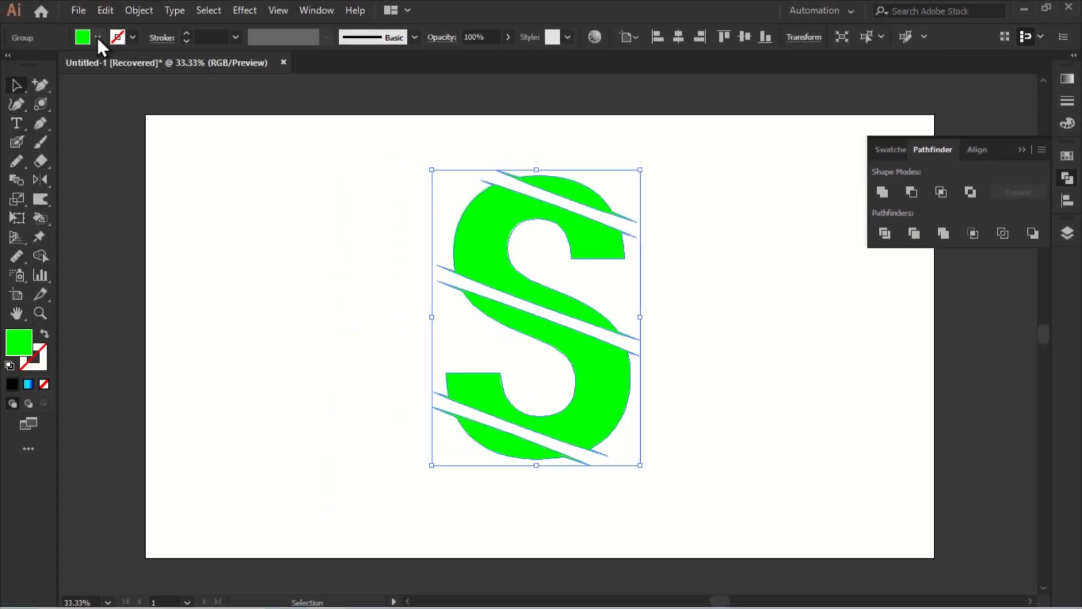
- Fill the merged S with black and deselect it
left_click(98, 37)
left_click(43, 64)
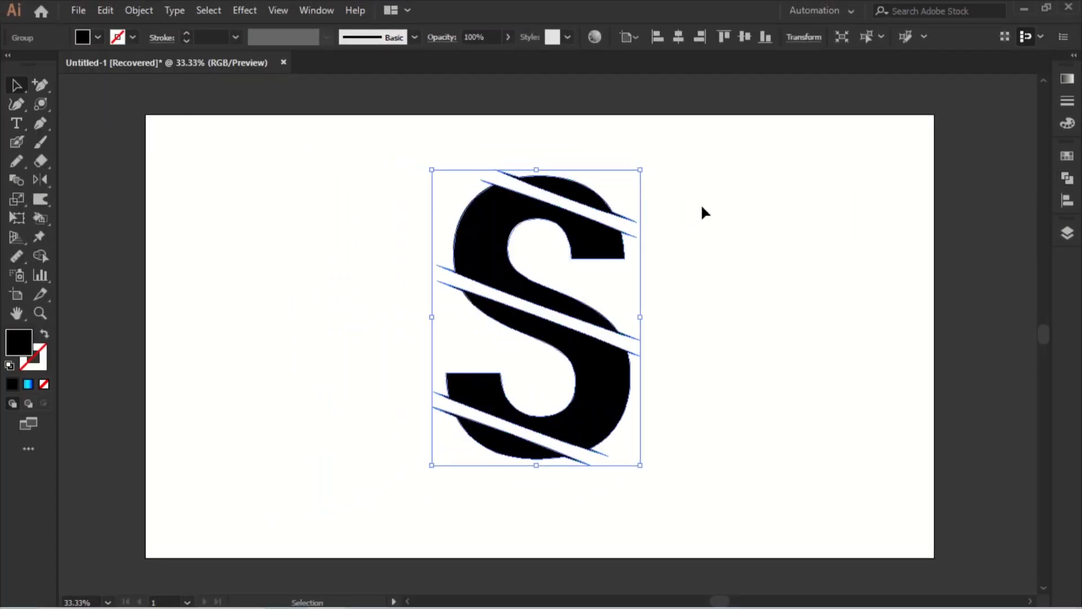
left_click(705, 223)
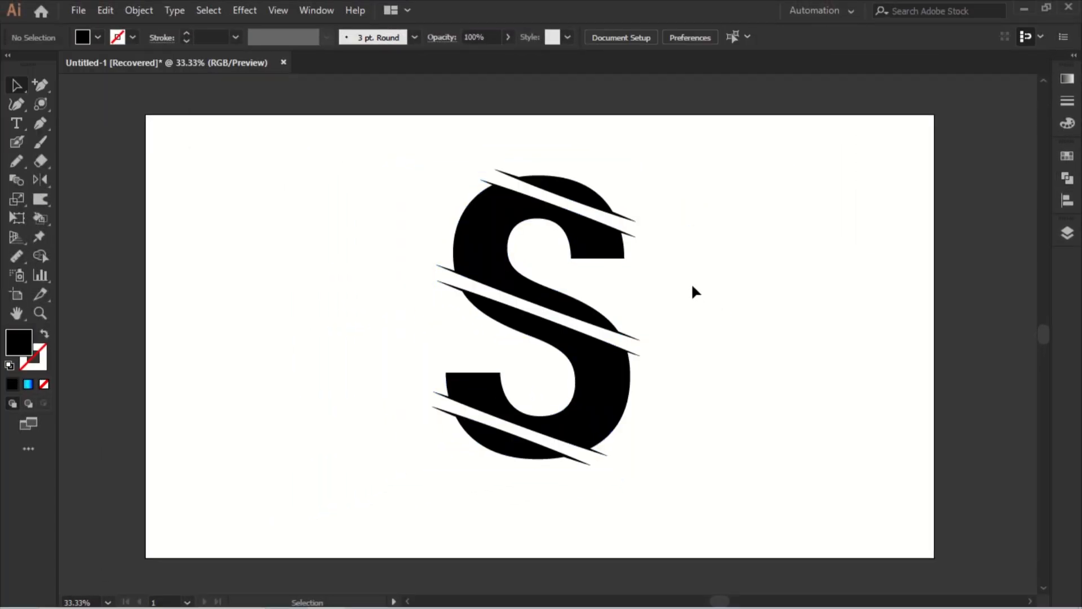
- Draw a closed black Pen shape that blends the top piece's left spike into the S's upper curve
scroll(558, 248, "up", 4)
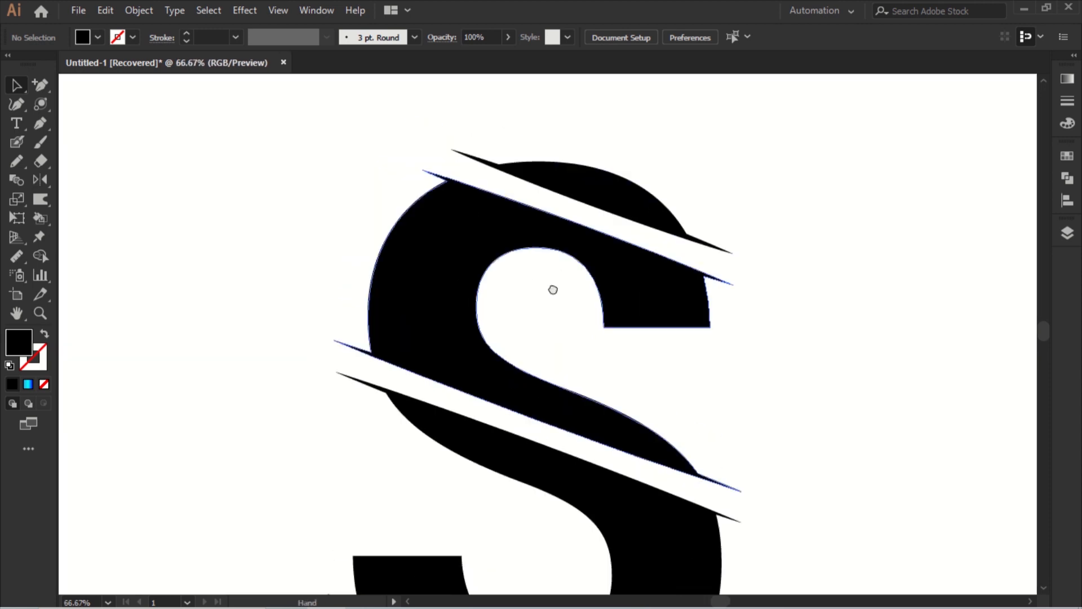
scroll(561, 369, "up", 2)
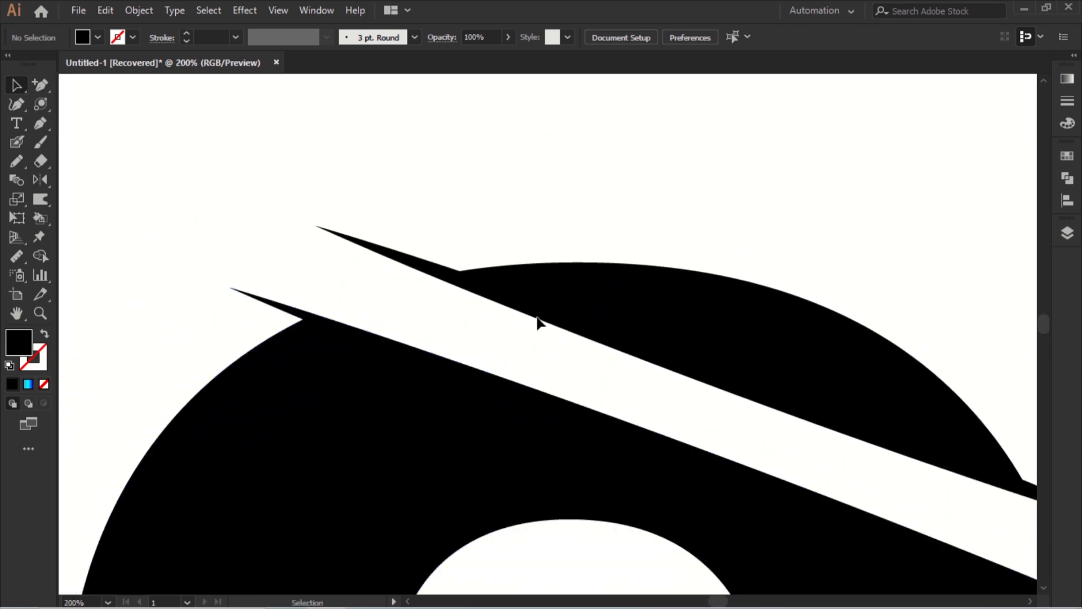
left_click(39, 124)
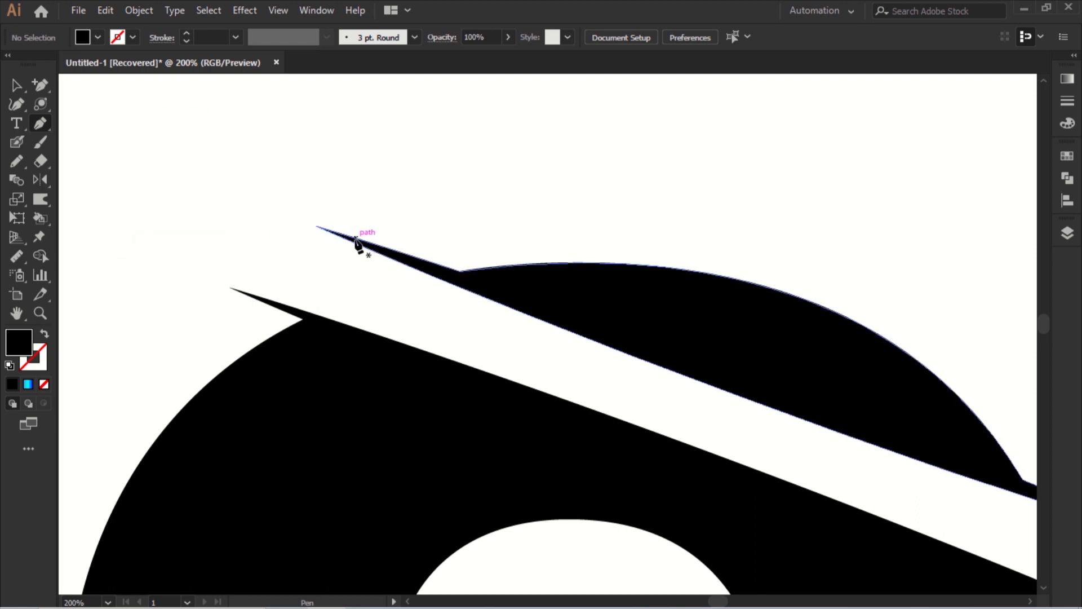
left_click_drag(412, 252, 544, 250)
key("ctrl+z")
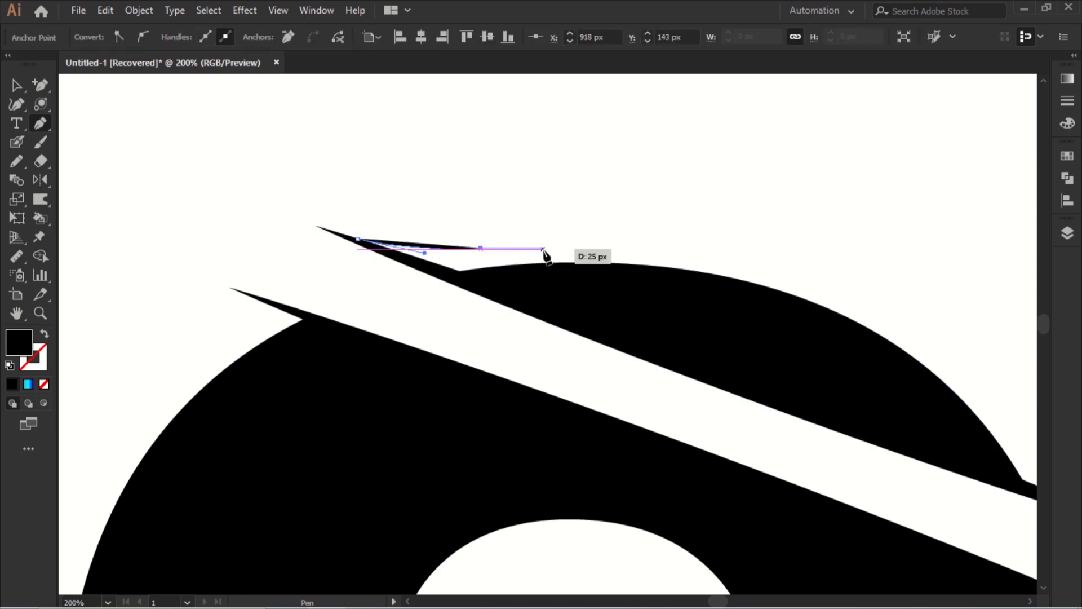
left_click(626, 258)
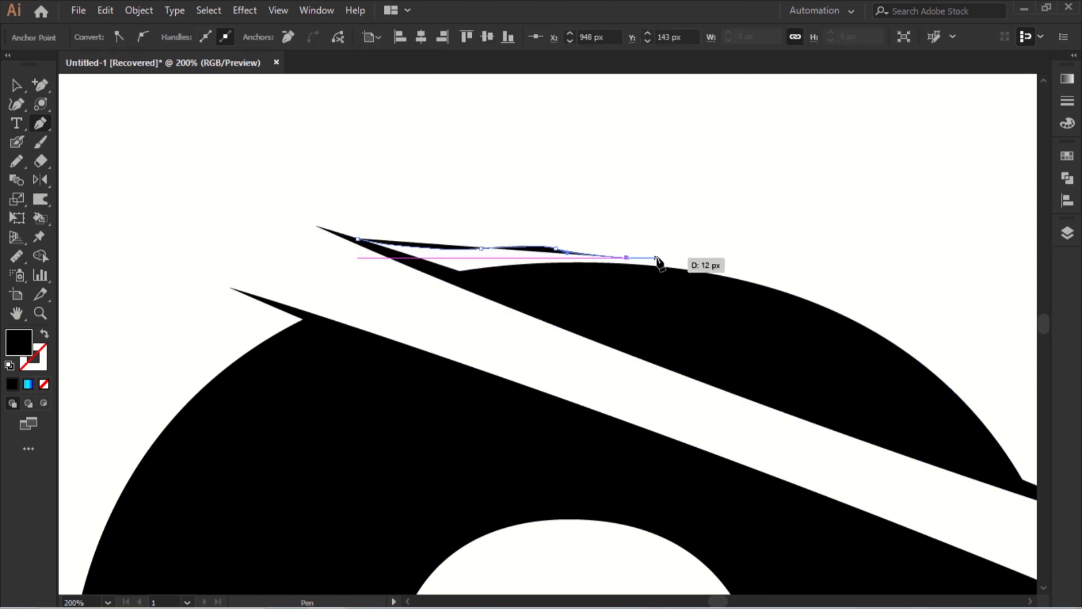
left_click(694, 272)
left_click(715, 299)
left_click(654, 305)
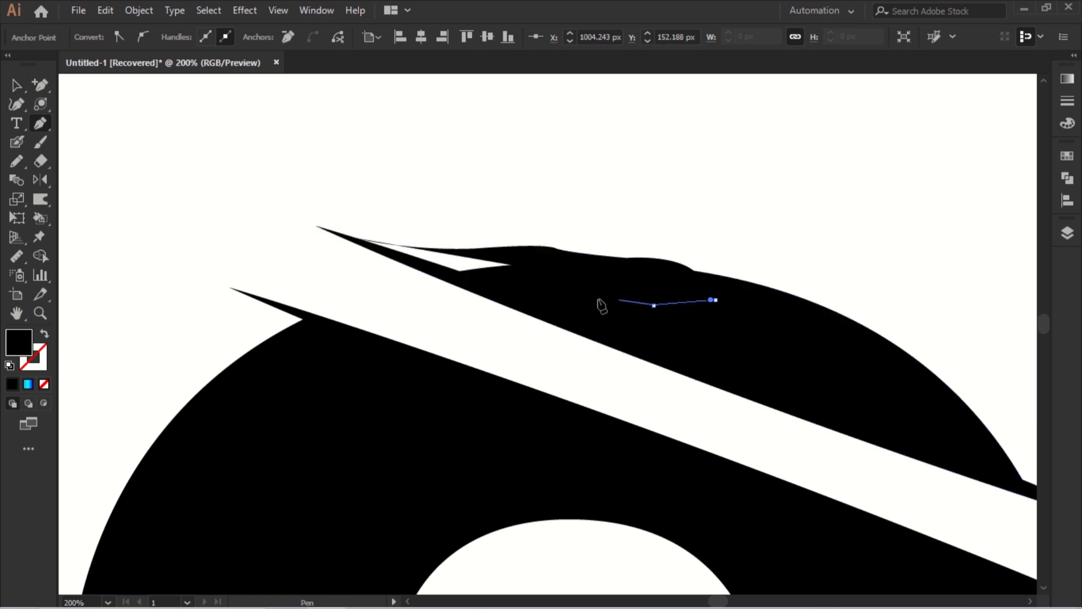
left_click(589, 297)
left_click(548, 300)
left_click(529, 299)
left_click(494, 301)
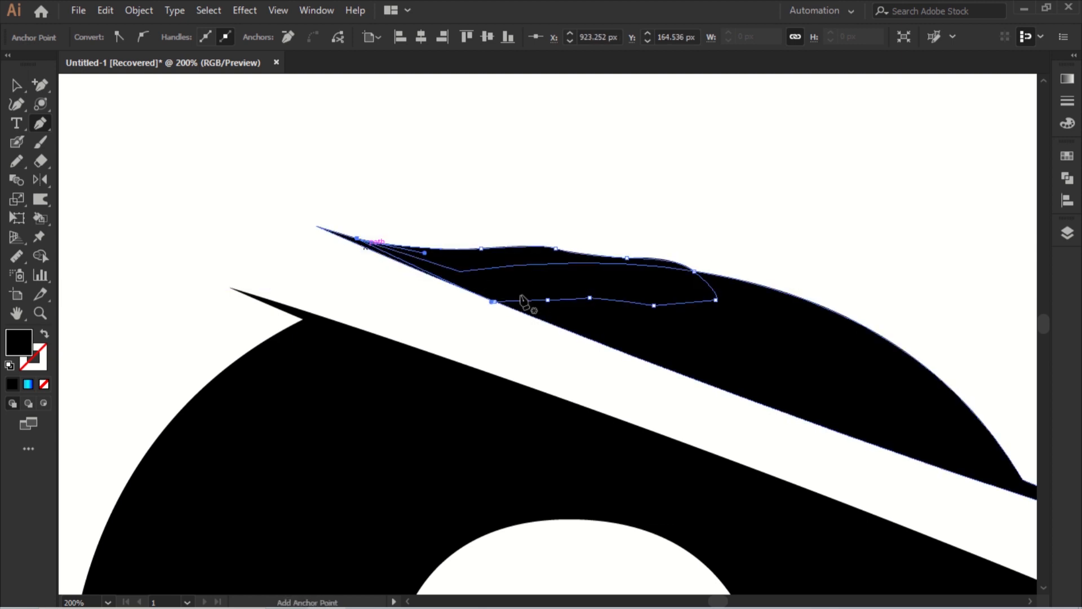
left_click_drag(708, 338, 365, 251)
- Draw a closed black Pen shape that blends the top piece's right spike into the outer curve of the S
left_click_drag(707, 380, 584, 314)
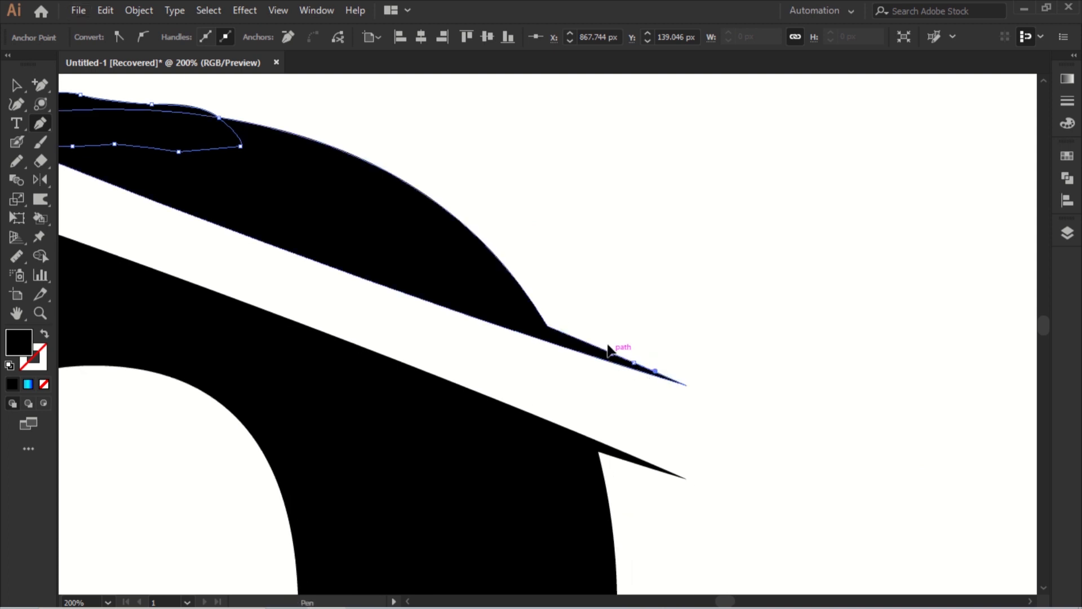
left_click_drag(634, 363, 569, 321)
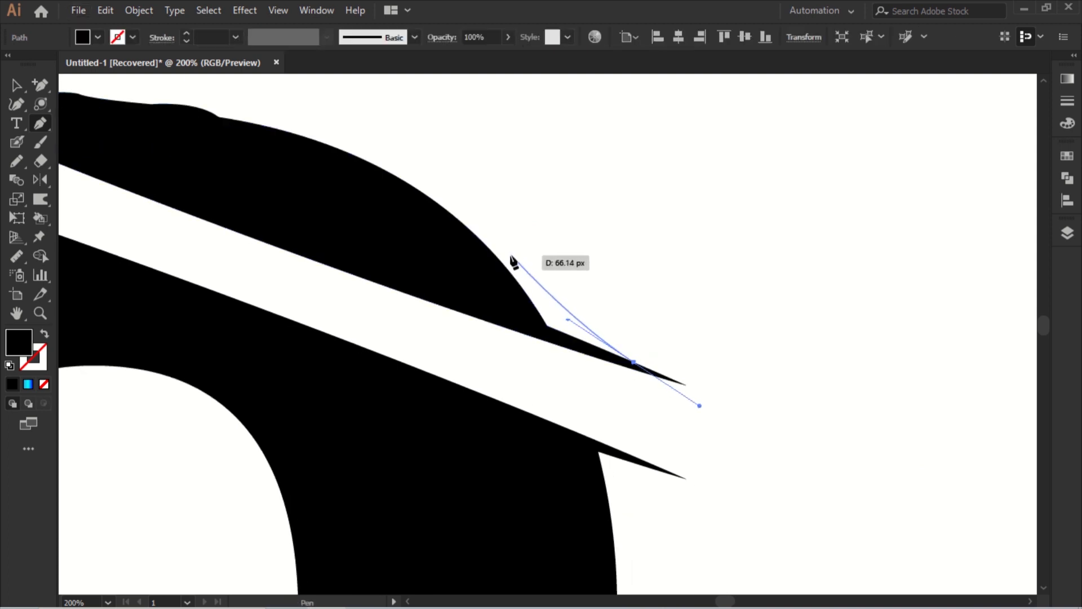
left_click(511, 255)
left_click(464, 212)
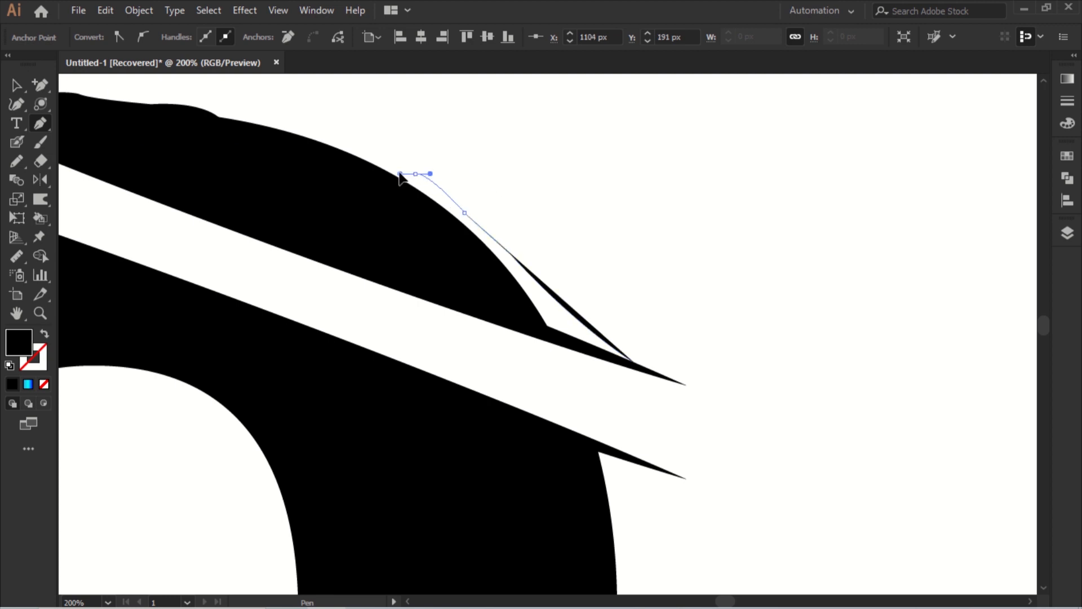
left_click_drag(399, 173, 328, 151)
left_click_drag(315, 155, 311, 166)
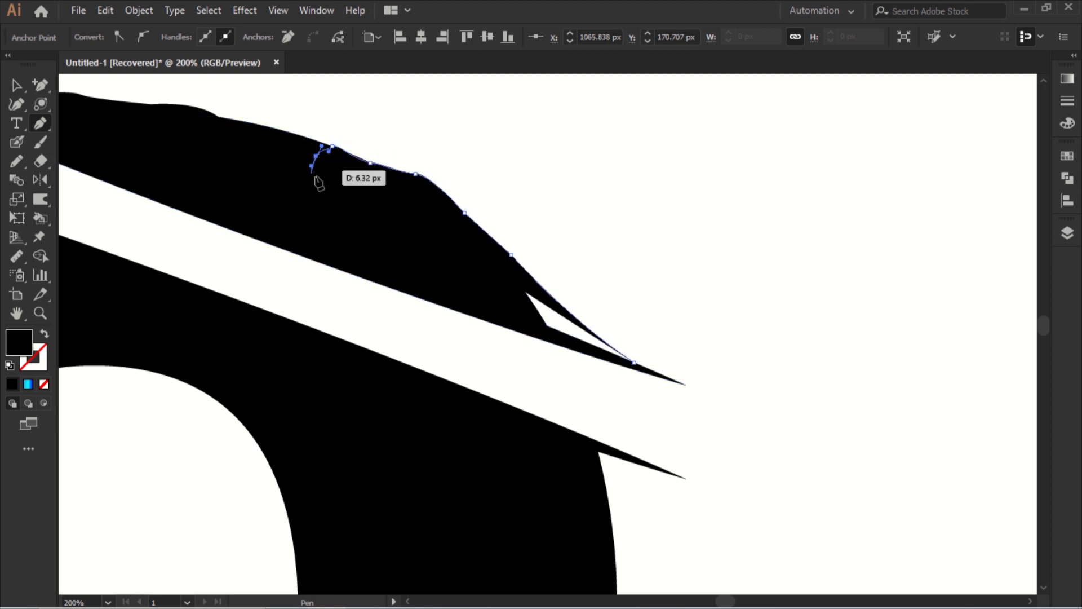
left_click(484, 282)
left_click_drag(493, 307, 502, 313)
left_click(507, 327)
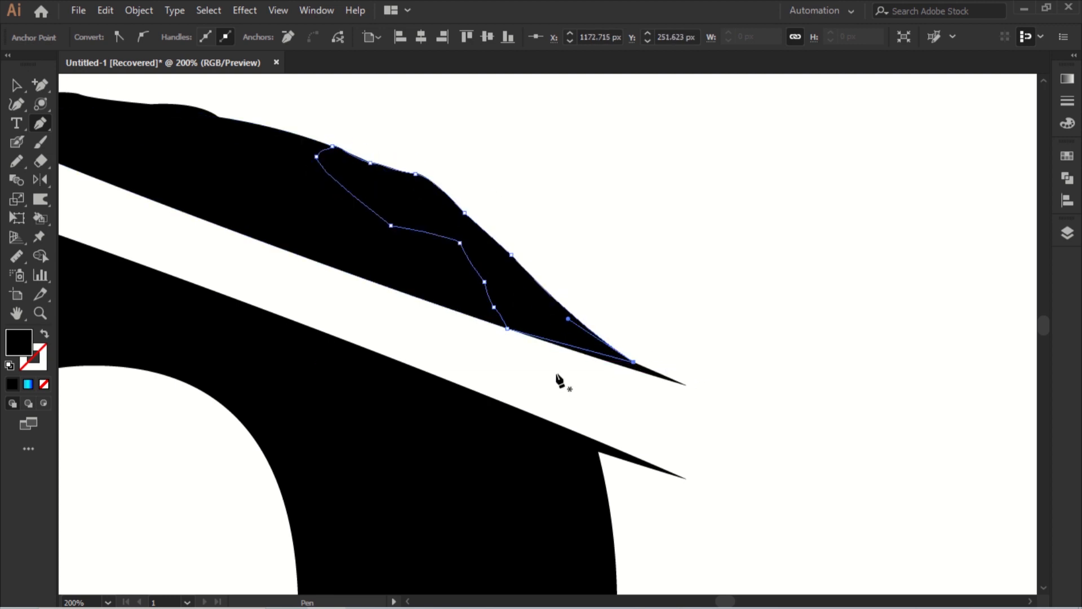
- Draw a closed black Pen shape rounding the corner under the right spike just below the upper cut
scroll(559, 381, "down", 1)
left_click(530, 317)
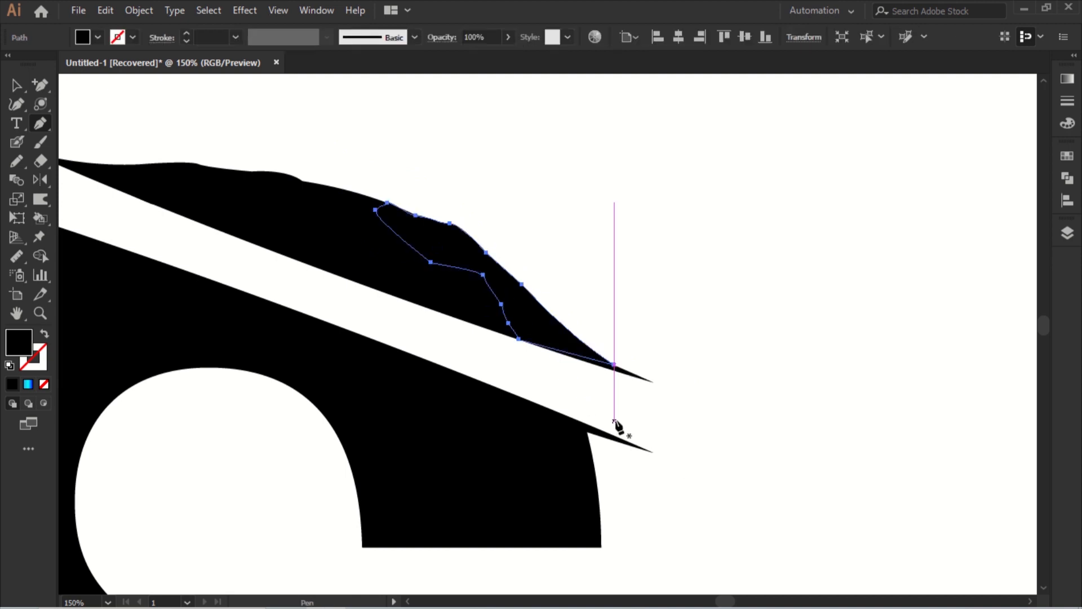
scroll(575, 338, "up", 4)
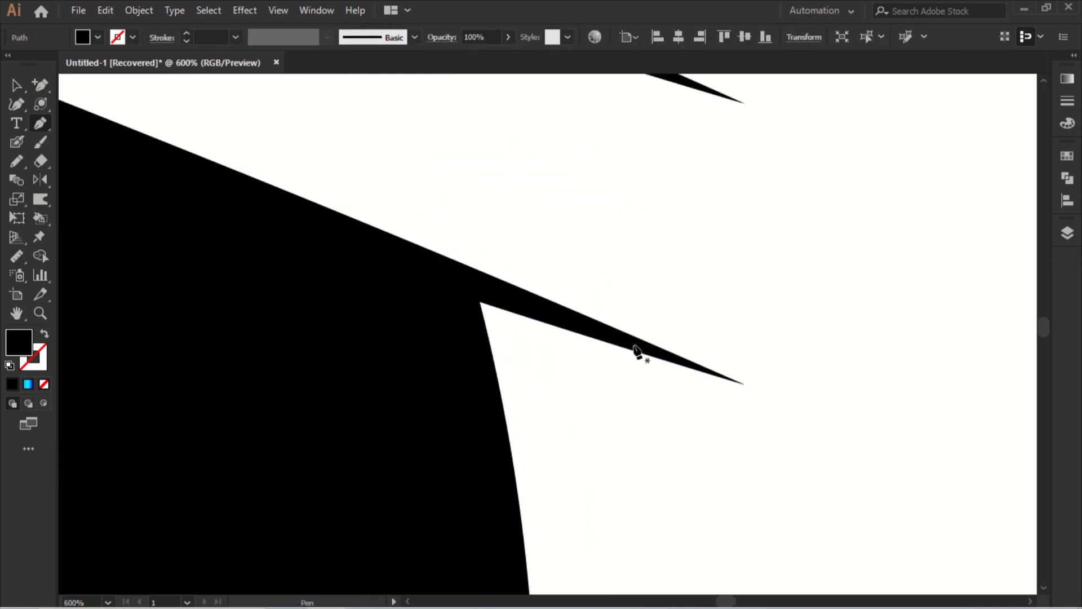
left_click(530, 405)
left_click_drag(603, 469, 550, 287)
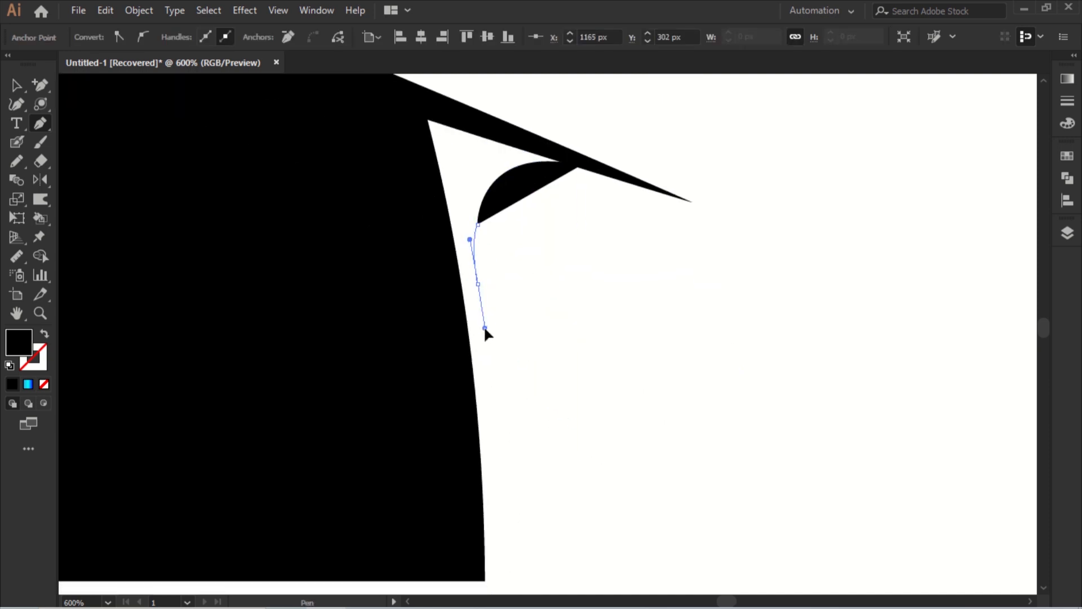
left_click_drag(485, 365, 484, 388)
left_click(478, 410)
left_click(470, 431)
left_click_drag(456, 424, 448, 417)
left_click_drag(412, 350, 406, 333)
left_click(382, 277)
left_click(359, 225)
left_click(351, 194)
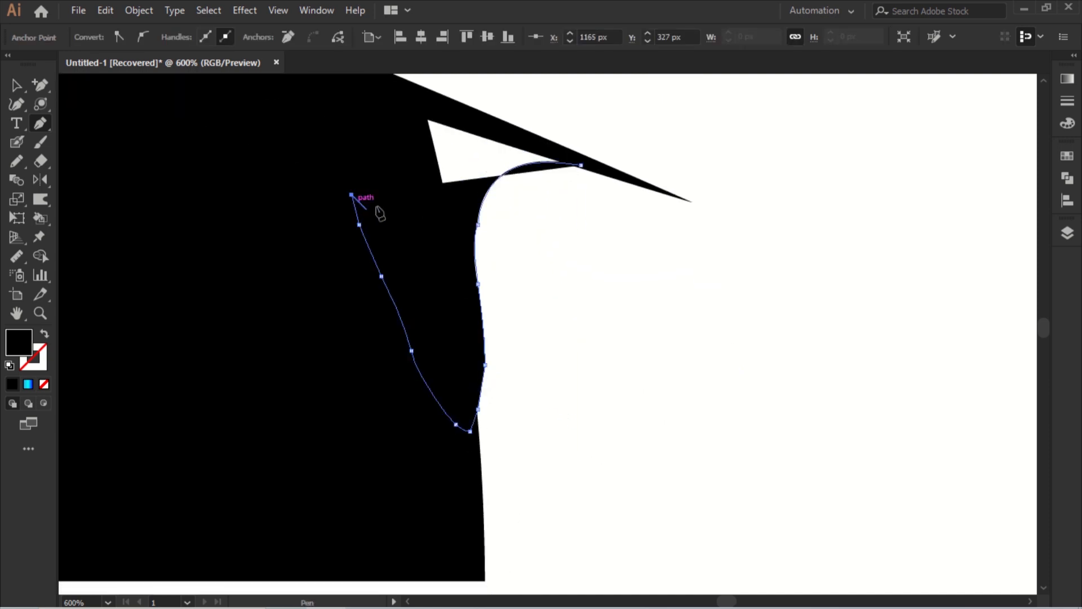
left_click_drag(378, 213, 431, 452)
left_click(412, 315)
left_click(633, 404)
- Draw a closed black Pen shape rounding the corner under the left spike below the upper cut and overlapping the S's outer edge
scroll(504, 348, "down", 4)
left_click_drag(247, 387, 641, 385)
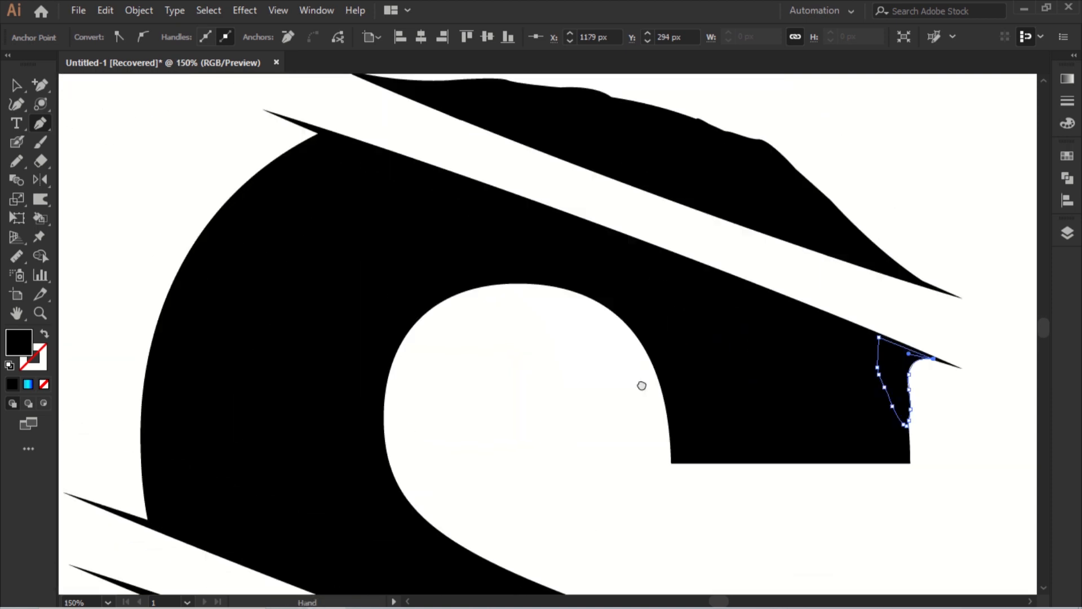
scroll(486, 212, "up", 2)
left_click_drag(486, 212, 608, 338)
scroll(312, 219, "up", 3)
left_click_drag(312, 218, 748, 395)
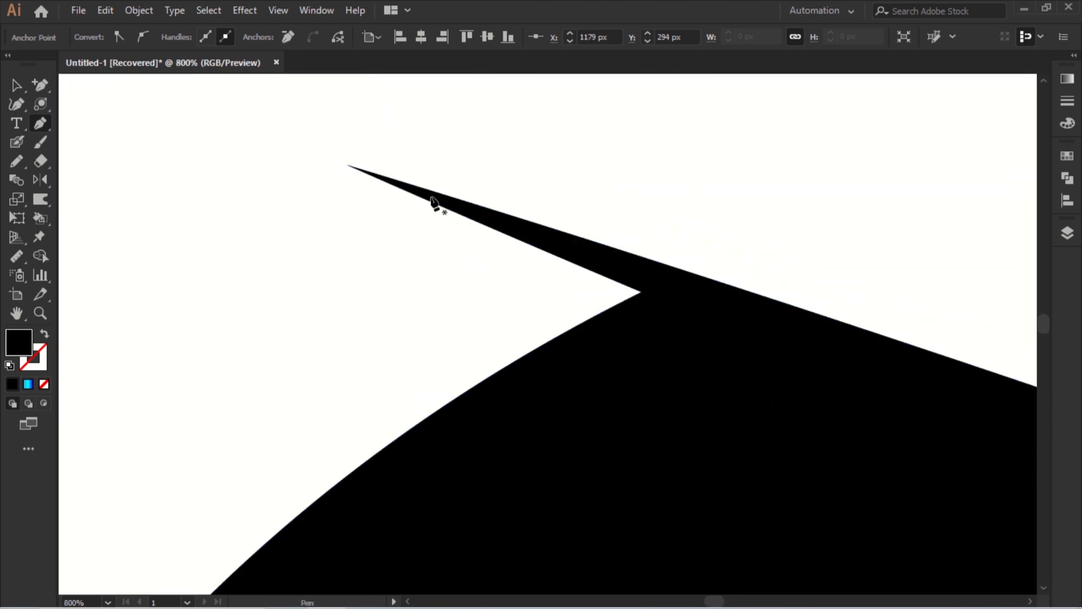
left_click_drag(431, 198, 546, 280)
left_click(449, 374)
left_click_drag(449, 374, 563, 93)
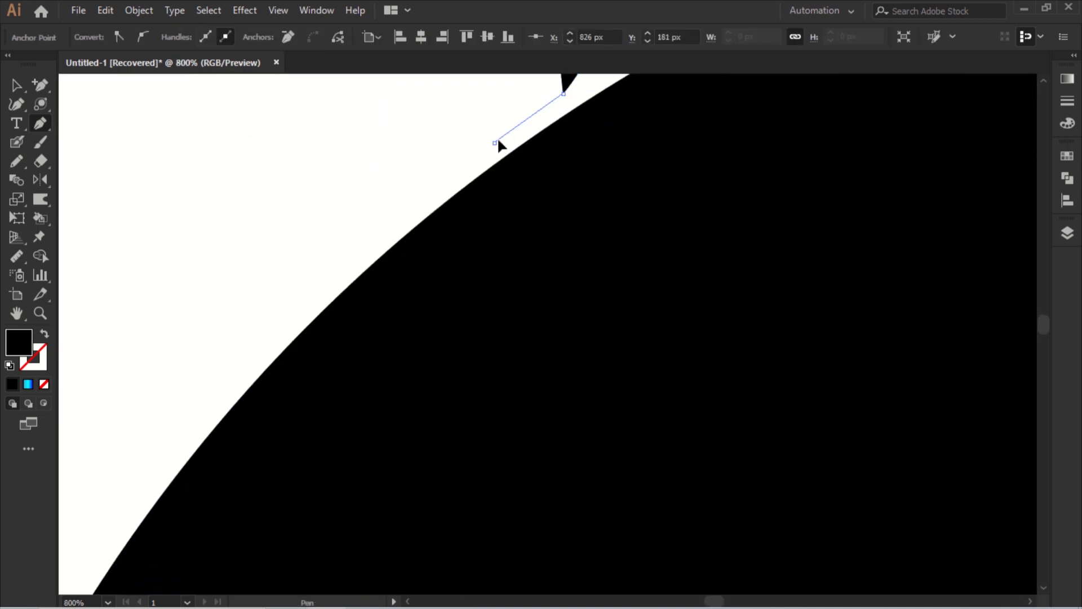
left_click(465, 163)
left_click(455, 183)
left_click(435, 192)
left_click(406, 222)
left_click(404, 238)
left_click(484, 251)
left_click_drag(553, 171, 413, 429)
left_click(641, 359)
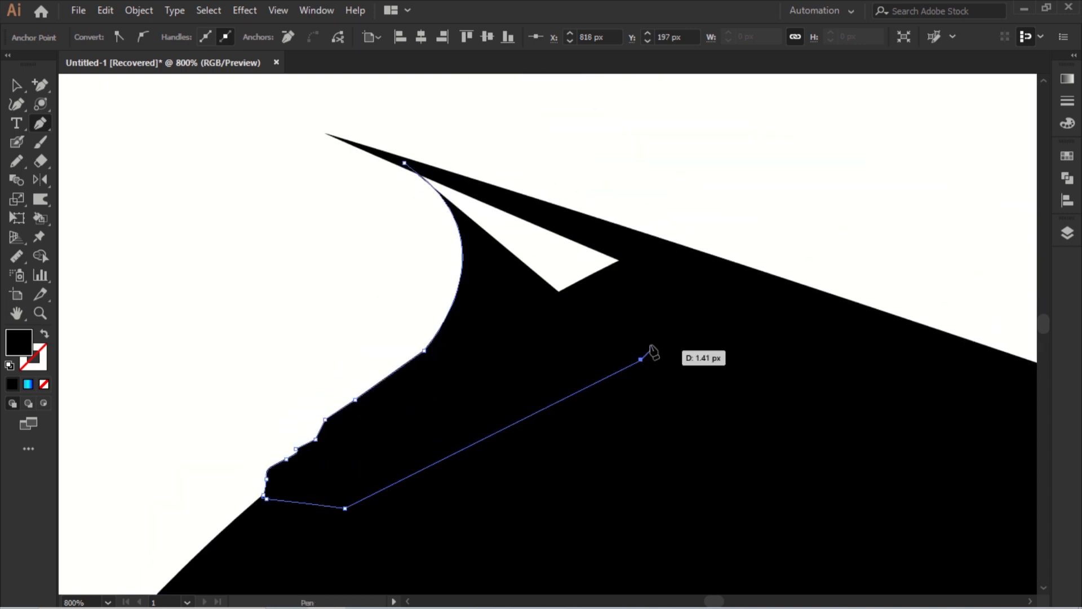
left_click(651, 340)
left_click(670, 331)
left_click(679, 311)
left_click(681, 291)
left_click(680, 272)
left_click(680, 262)
left_click(404, 162)
- Adjust the anchor points of the new left patch to smooth its jagged outer edge, then deselect it
scroll(233, 320, "down", 1)
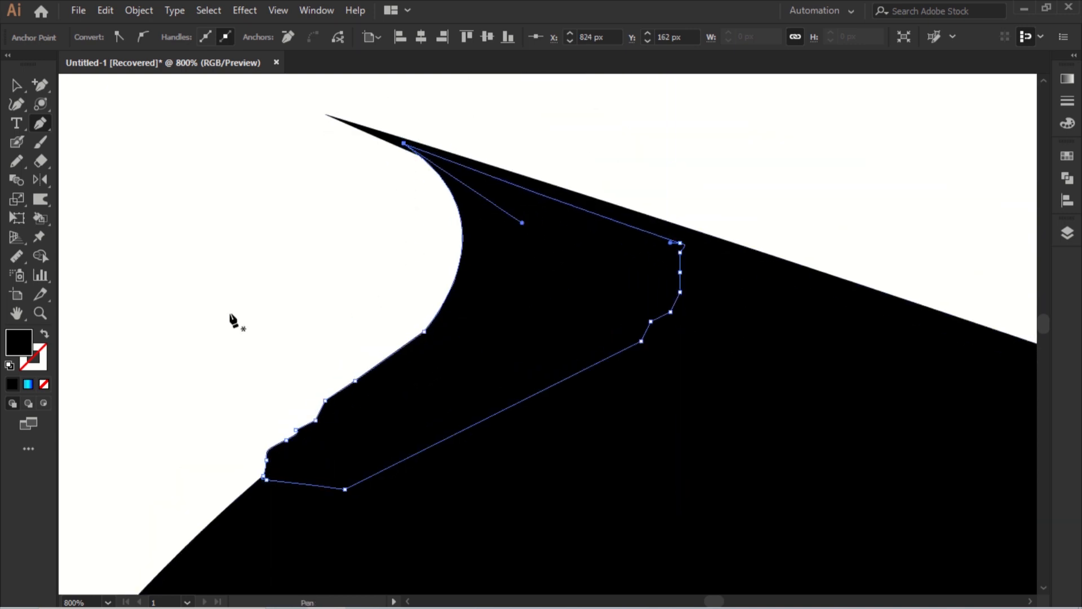
left_click(17, 89)
left_click_drag(162, 239, 316, 139)
left_click_drag(418, 376, 340, 447)
key("v")
left_click(427, 306)
key("a")
left_click_drag(424, 352, 426, 357)
key("v")
left_click(446, 250)
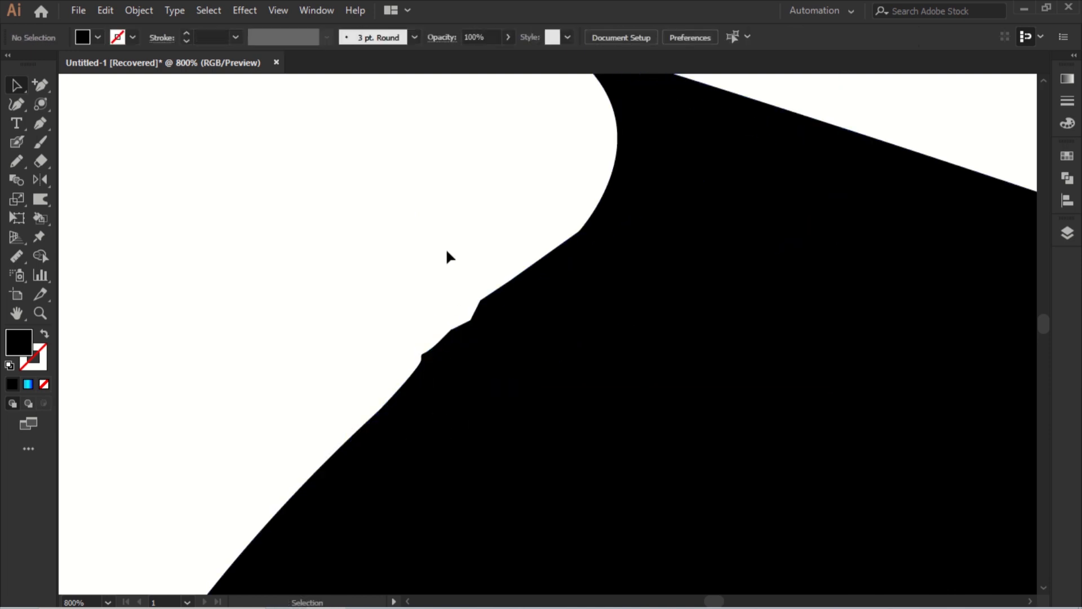
- Draw a closed black Pen shape rounding the corner above the left spike on the middle cut's upper edge
scroll(447, 250, "down", 2)
left_click_drag(585, 278, 410, 443)
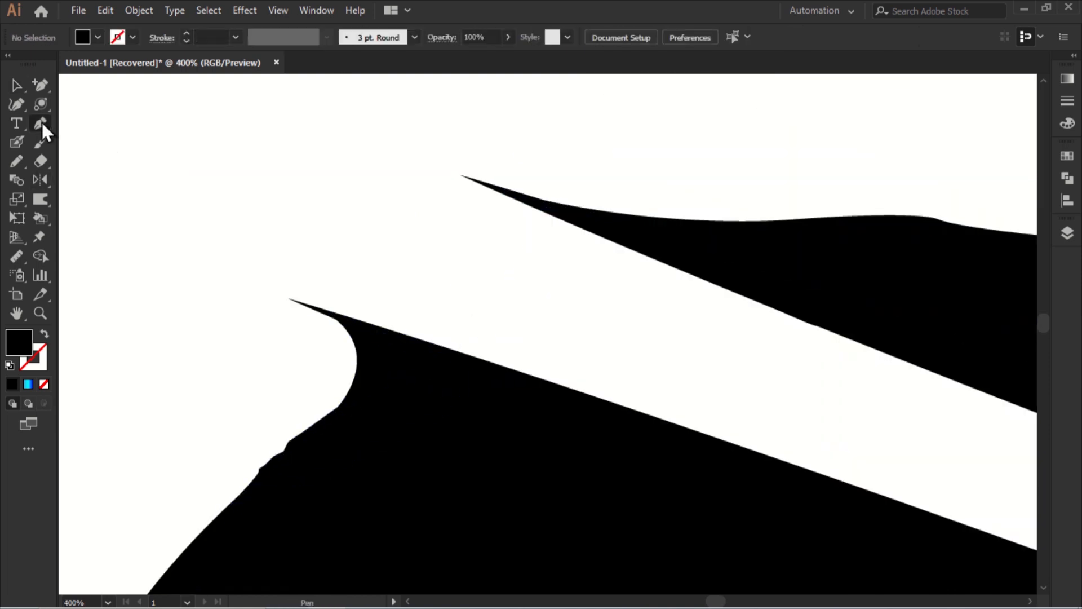
scroll(521, 374, "down", 2)
left_click_drag(687, 535, 471, 137)
left_click_drag(490, 517, 783, 428)
left_click_drag(360, 355, 447, 320)
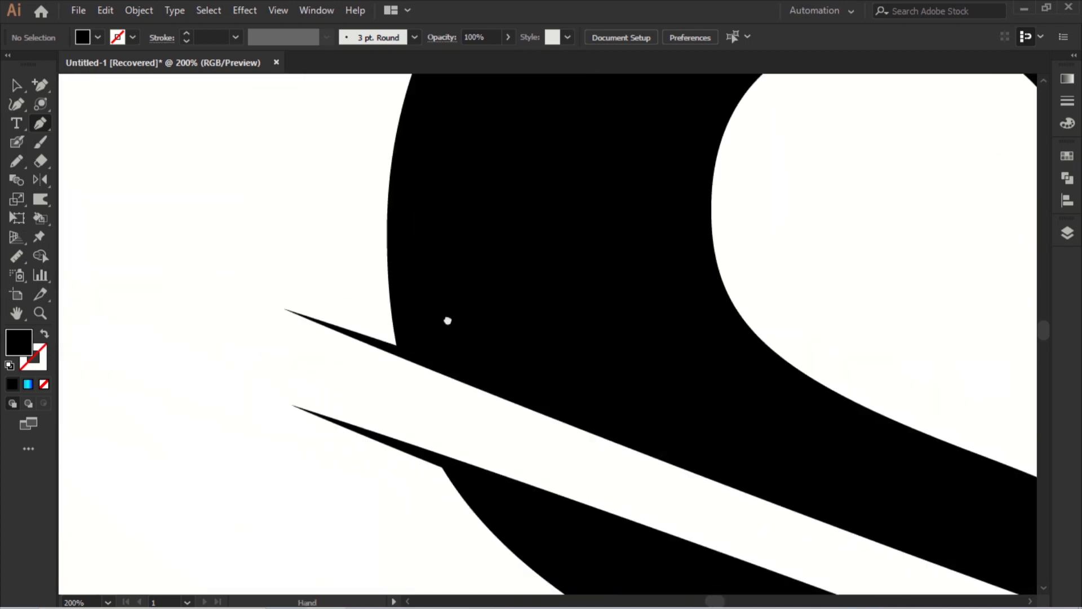
scroll(447, 320, "up", 1)
key("a")
left_click(434, 441)
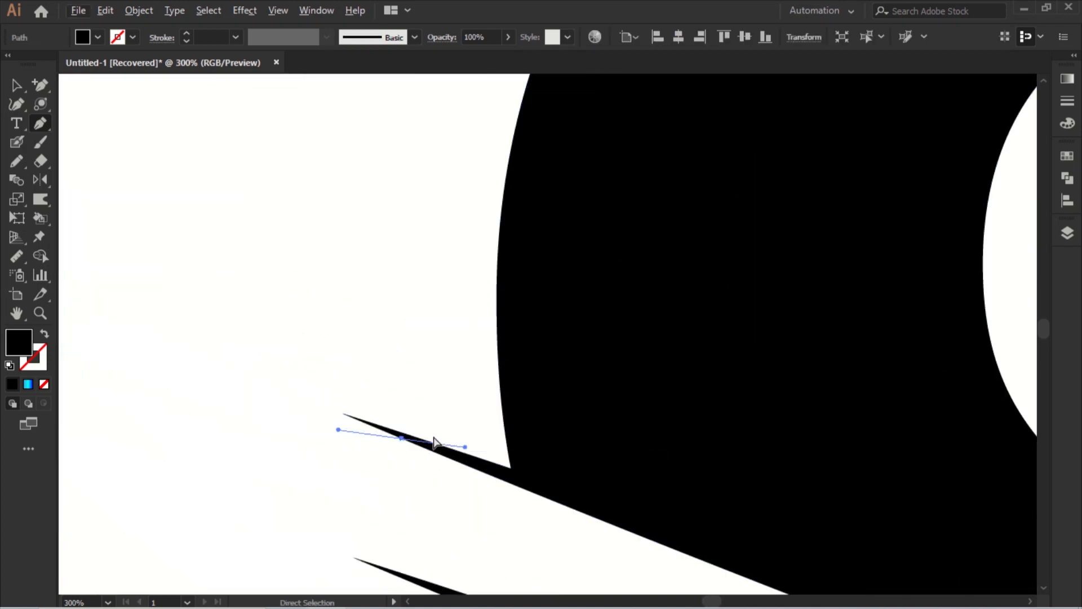
key("ctrl+shift+a")
key("p")
left_click_drag(406, 440, 483, 454)
left_click_drag(483, 381, 483, 308)
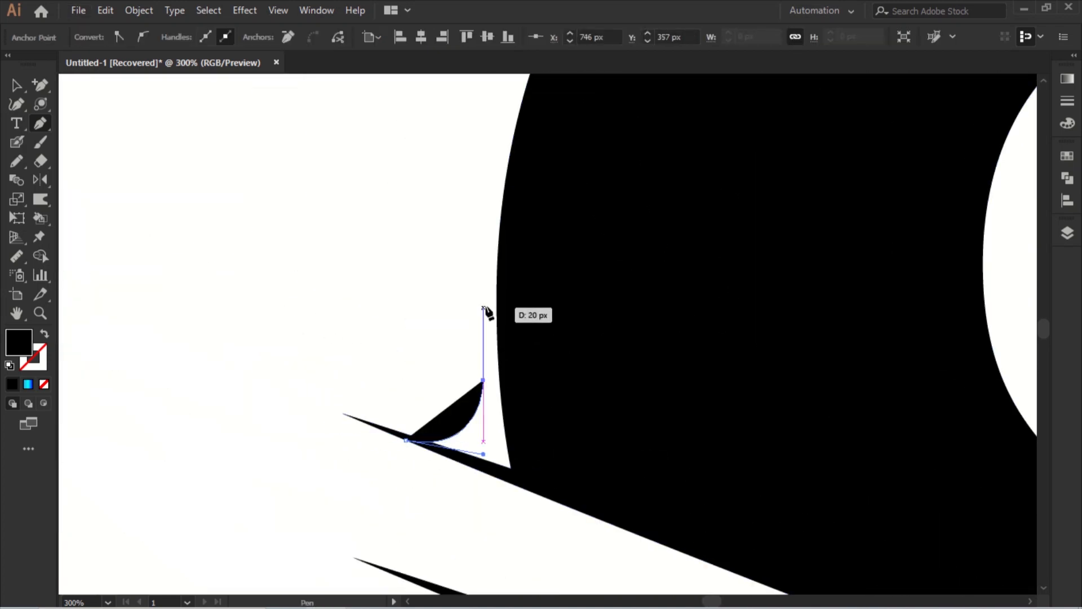
left_click_drag(480, 264, 479, 263)
left_click_drag(494, 188, 499, 173)
left_click_drag(513, 115, 558, 148)
left_click_drag(557, 418, 577, 458)
left_click(615, 510)
left_click_drag(603, 523, 500, 181)
left_click(472, 261)
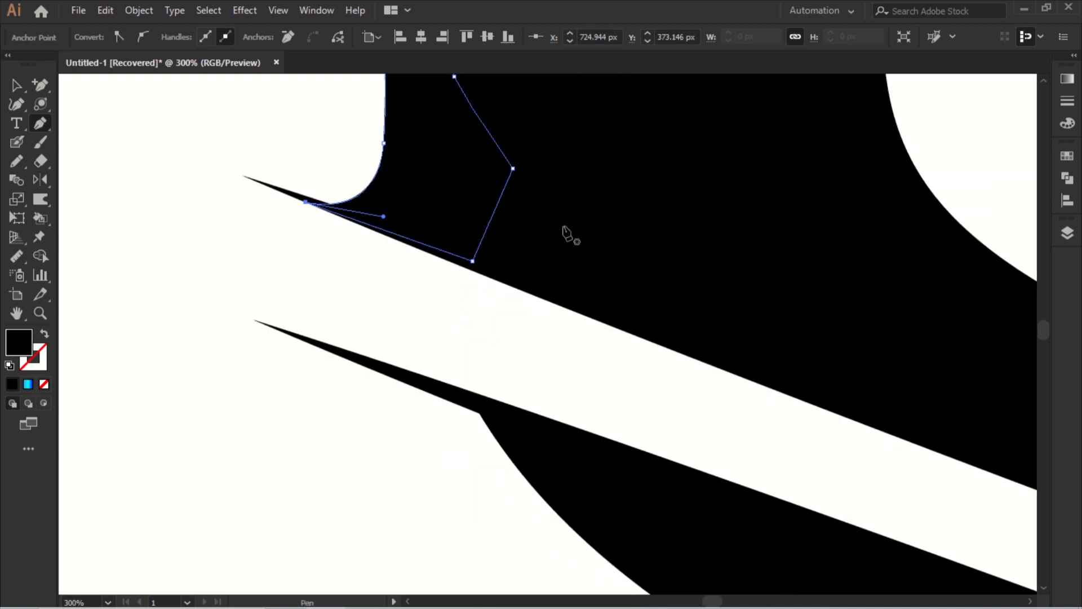
- Draw a closed black Pen shape blending the left spike on the middle cut's lower edge into the S's outer curve
scroll(555, 222, "down", 3)
scroll(536, 207, "up", 5)
left_click_drag(398, 157, 526, 236)
left_click(587, 320)
left_click_drag(662, 389, 399, 232)
left_click(412, 270)
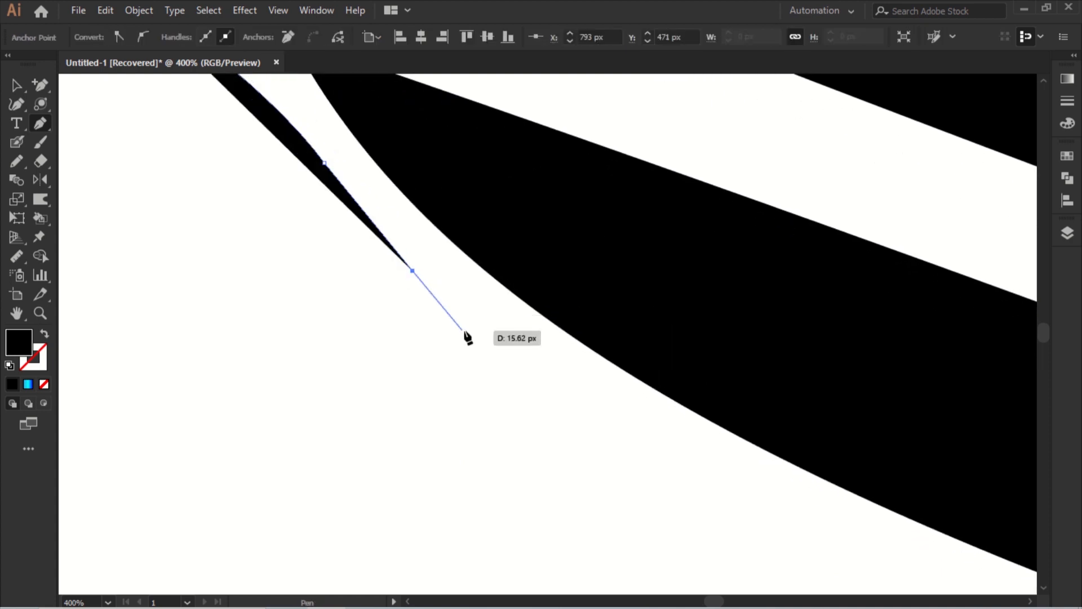
left_click_drag(486, 320, 500, 324)
left_click_drag(545, 378, 550, 393)
left_click_drag(611, 418, 476, 326)
left_click_drag(522, 351, 532, 353)
left_click_drag(563, 351, 568, 357)
left_click_drag(622, 376, 652, 387)
left_click_drag(779, 400, 779, 390)
left_click_drag(592, 239, 903, 558)
left_click(519, 293)
left_click(309, 223)
- Draw a closed black Pen shape above the right spike on the middle cut's upper edge, curving it into the S's outer edge
scroll(311, 217, "down", 5)
scroll(683, 273, "up", 5)
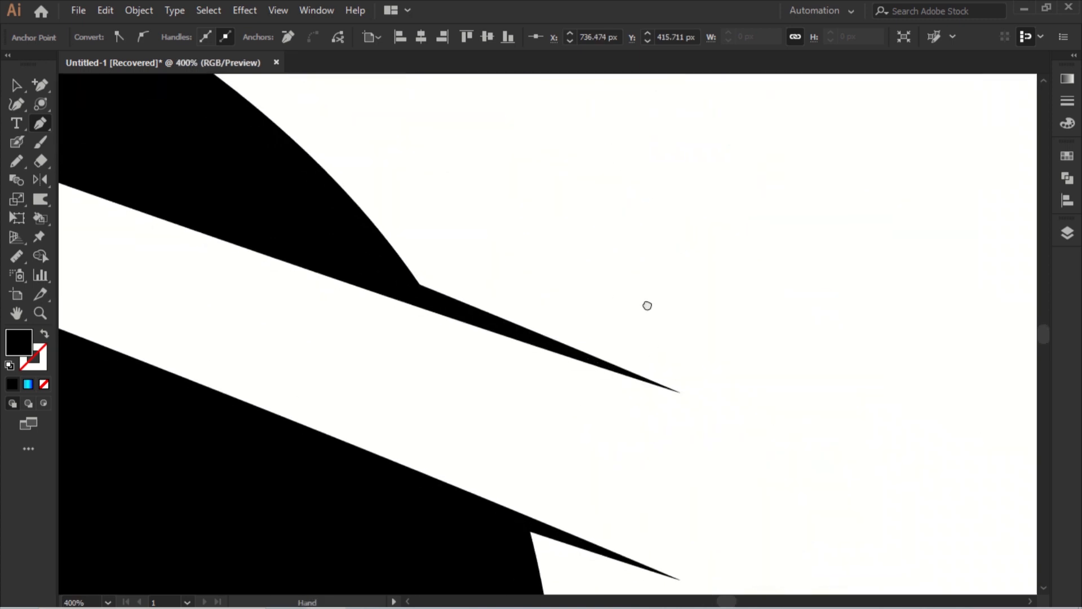
left_click_drag(596, 357, 557, 486)
left_click_drag(438, 334, 436, 327)
left_click_drag(332, 236, 241, 217)
left_click(237, 216)
left_click(197, 184)
left_click(172, 181)
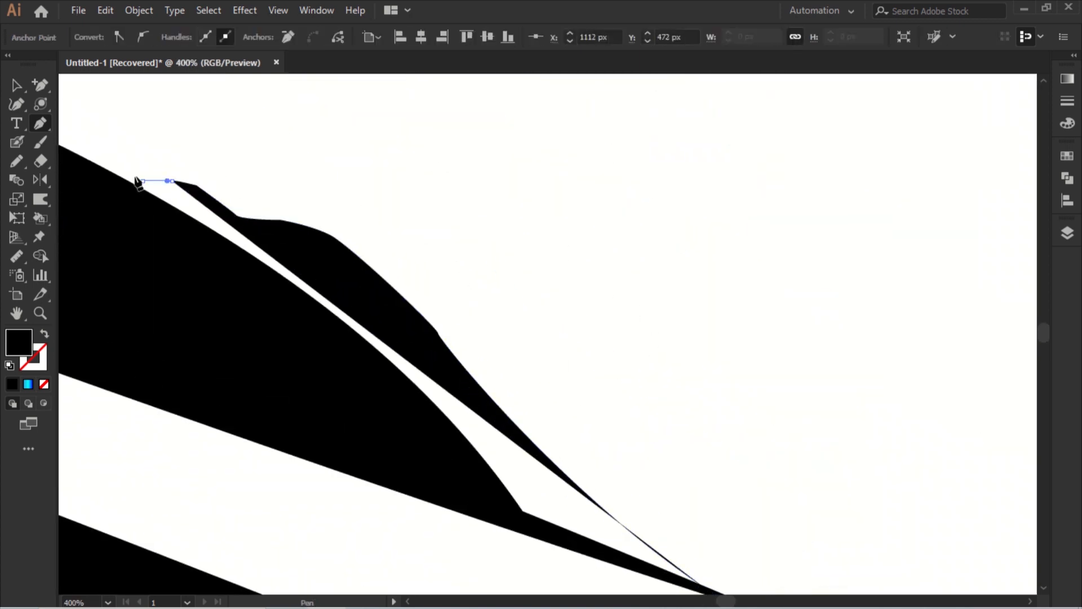
left_click_drag(135, 179, 402, 347)
left_click_drag(396, 339, 388, 341)
left_click_drag(374, 337, 364, 332)
left_click(306, 296)
left_click(288, 306)
left_click_drag(360, 387, 389, 415)
left_click_drag(441, 453, 454, 465)
left_click_drag(563, 545, 389, 357)
left_click(443, 424)
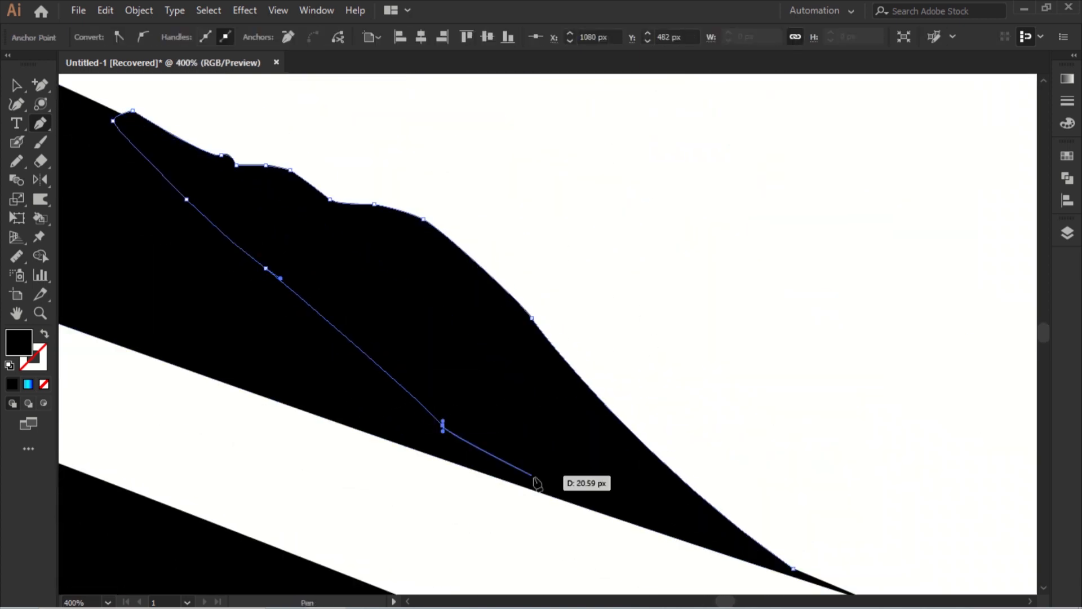
left_click(530, 475)
scroll(580, 344, "down", 1)
left_click_drag(478, 307, 654, 417)
scroll(632, 347, "up", 7)
scroll(649, 411, "down", 2)
left_click(614, 324)
scroll(613, 325, "down", 1)
left_click_drag(614, 327, 593, 302)
key("ctrl+z")
key("ctrl+z")
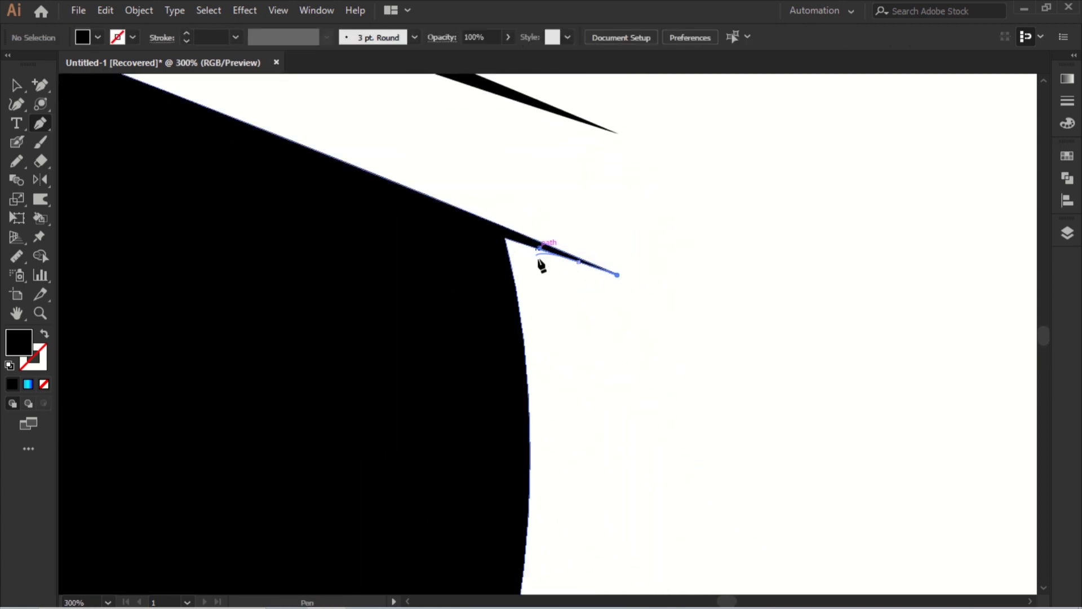
- Draw a closed black Pen shape rounding the corner under the right spike on the middle cut's lower edge and overlapping the S's outer curve
left_click(532, 293)
left_click_drag(543, 354, 554, 378)
left_click(543, 426)
left_click_drag(558, 475, 515, 301)
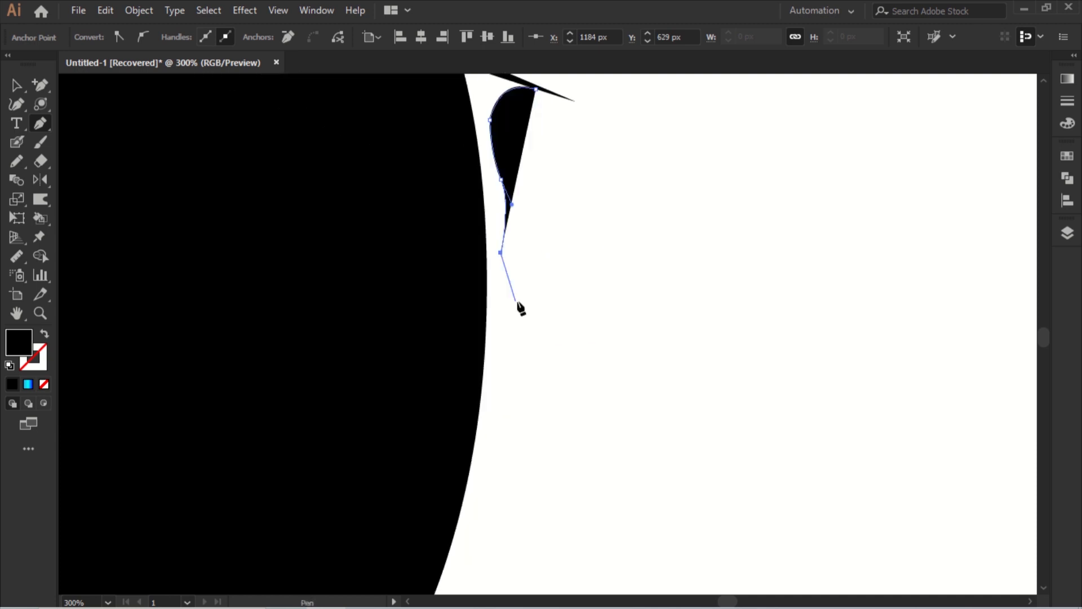
left_click_drag(500, 353, 467, 432)
left_click(457, 447)
left_click(410, 268)
left_click_drag(390, 82, 420, 486)
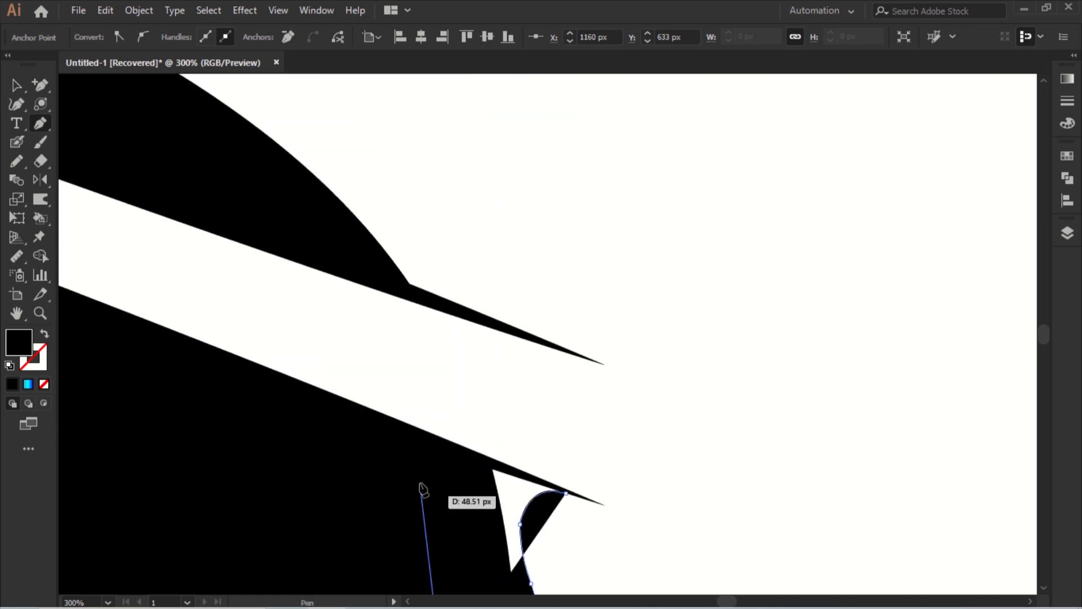
left_click(427, 442)
left_click(566, 493)
- Draw a closed black Pen shape rounding the corner above the right spike on the lower cut's upper edge into the S's outer curve
scroll(530, 486, "down", 5)
left_click_drag(533, 485, 538, 285)
scroll(545, 459, "up", 6)
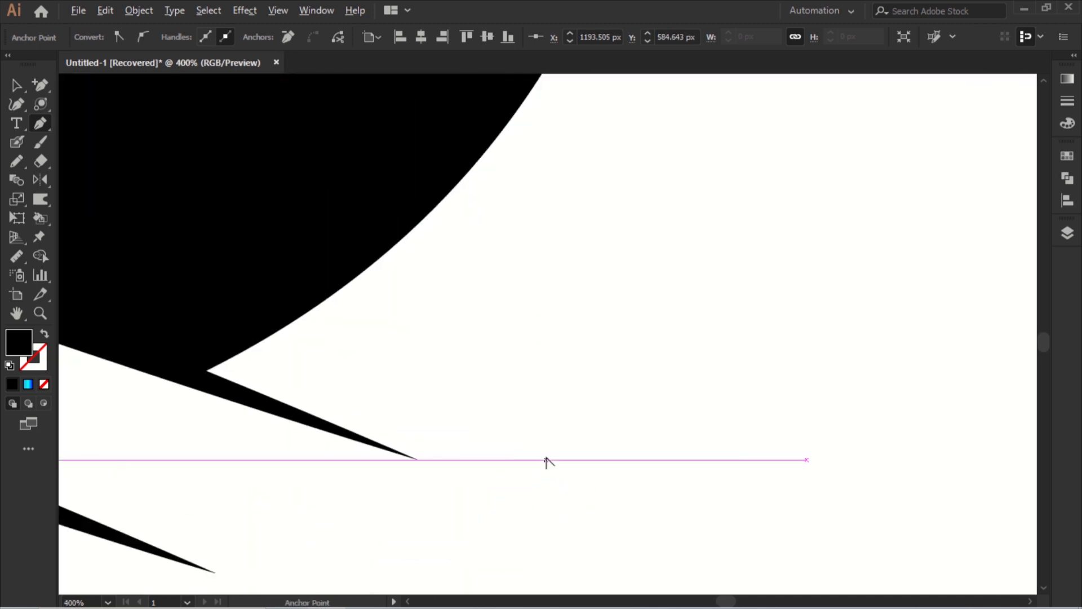
left_click_drag(348, 408, 495, 387)
left_click(587, 309)
left_click_drag(617, 281, 649, 255)
left_click(692, 219)
left_click_drag(693, 218, 562, 428)
left_click(620, 341)
left_click_drag(659, 267, 664, 267)
left_click(424, 325)
left_click(330, 356)
left_click(300, 391)
left_click_drag(242, 497, 501, 255)
left_click(495, 350)
left_click(694, 425)
- Draw a closed black Pen shape blending the right spike on the lower cut's lower edge into the S's bottom curve
scroll(557, 451, "down", 3)
left_click_drag(408, 425, 603, 367)
scroll(605, 368, "up", 1)
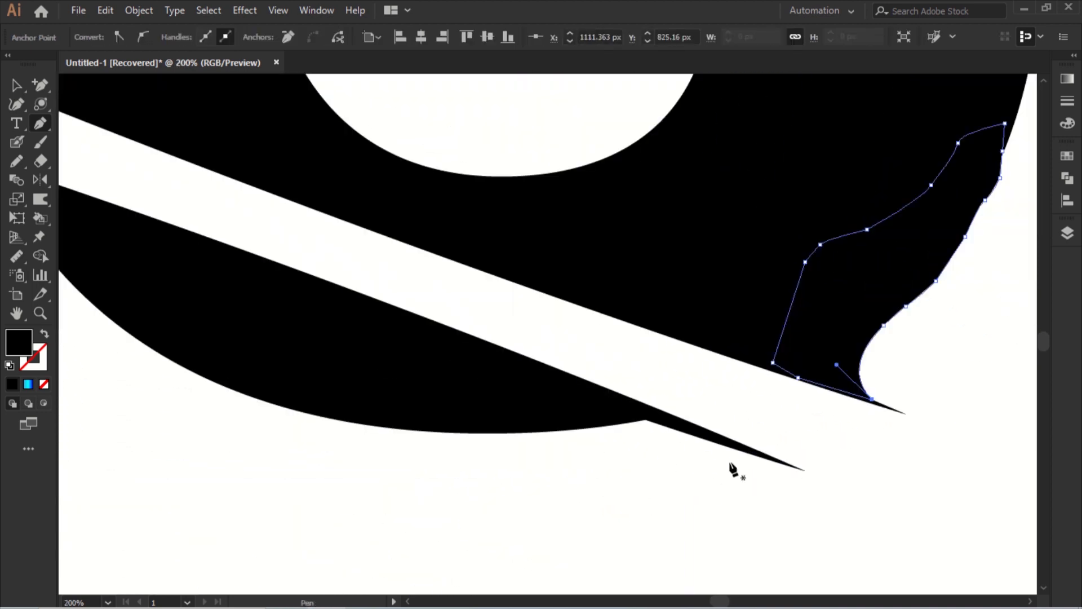
left_click_drag(745, 451, 665, 430)
left_click(608, 441)
left_click(558, 446)
left_click(525, 446)
left_click(499, 438)
left_click(444, 438)
left_click(403, 414)
left_click(366, 399)
left_click_drag(427, 393, 451, 398)
left_click(503, 399)
left_click(540, 403)
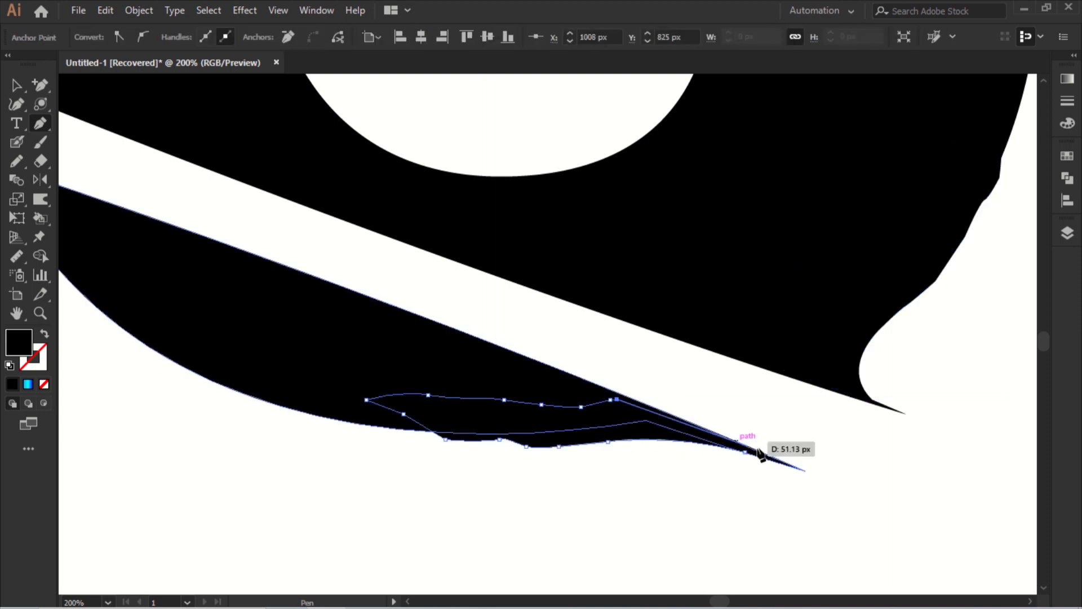
- Draw a closed black Pen shape blending the left spike on the lower cut's lower edge into the S's outer curve
scroll(625, 479, "down", 2)
left_click_drag(273, 316, 423, 308)
scroll(423, 309, "up", 3)
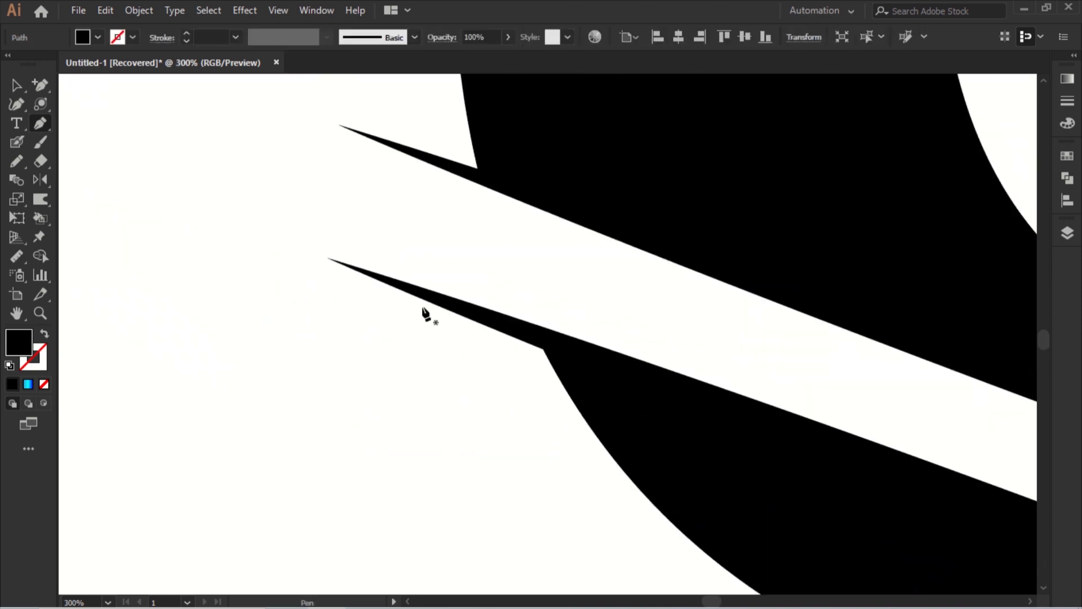
left_click(543, 418)
left_click_drag(544, 418, 409, 324)
left_click(615, 509)
left_click(658, 528)
left_click(471, 266)
left_click(266, 189)
- Draw a closed black Pen shape rounding the corner above the left spike on the lower cut's upper edge and overlapping the S
scroll(464, 417, "down", 5)
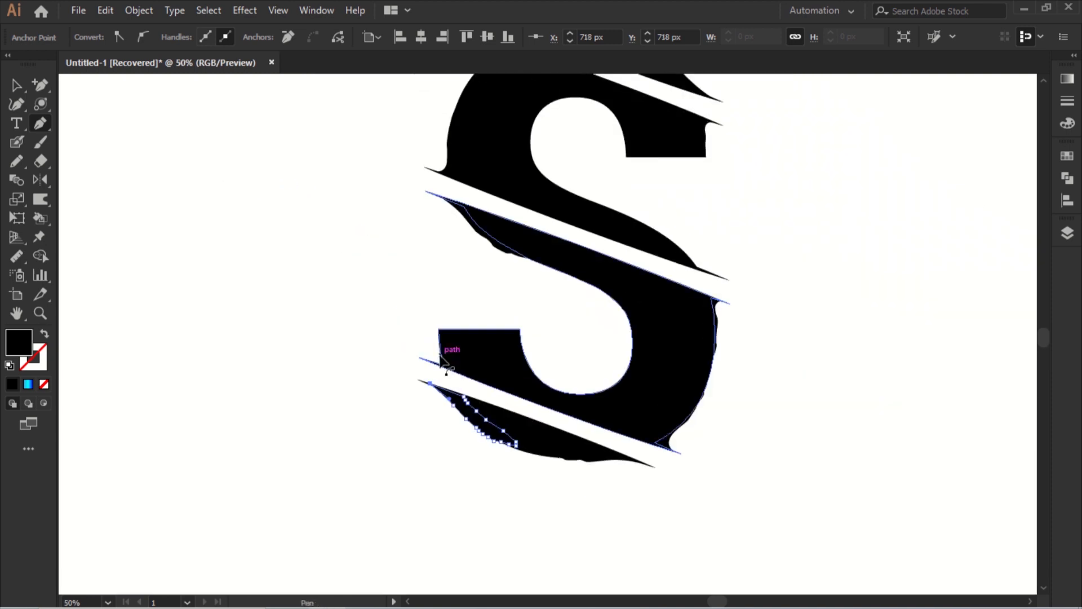
scroll(441, 358, "up", 7)
left_click_drag(270, 405, 367, 428)
left_click(421, 375)
left_click_drag(428, 249, 418, 227)
left_click(414, 198)
left_click(414, 183)
left_click(420, 154)
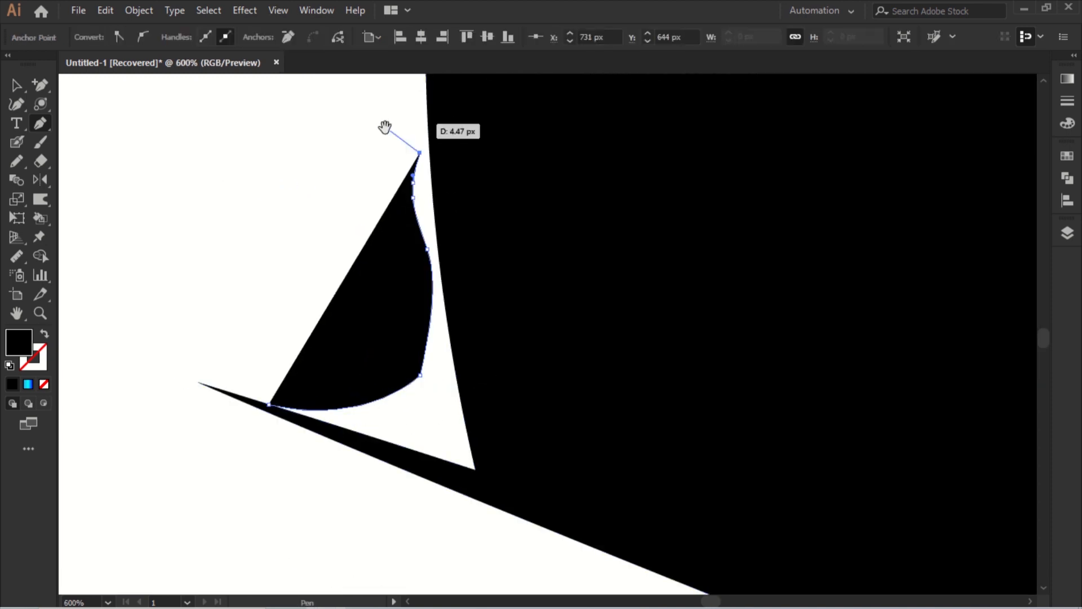
left_click(421, 116)
left_click(429, 116)
key("ctrl+z")
key("ctrl+z")
key("ctrl+z")
key("ctrl+z")
key("ctrl+z")
key("ctrl+z")
left_click(432, 176)
left_click(461, 201)
left_click(484, 244)
left_click(522, 303)
left_click(543, 369)
left_click_drag(536, 543, 184, 408)
left_click(642, 464)
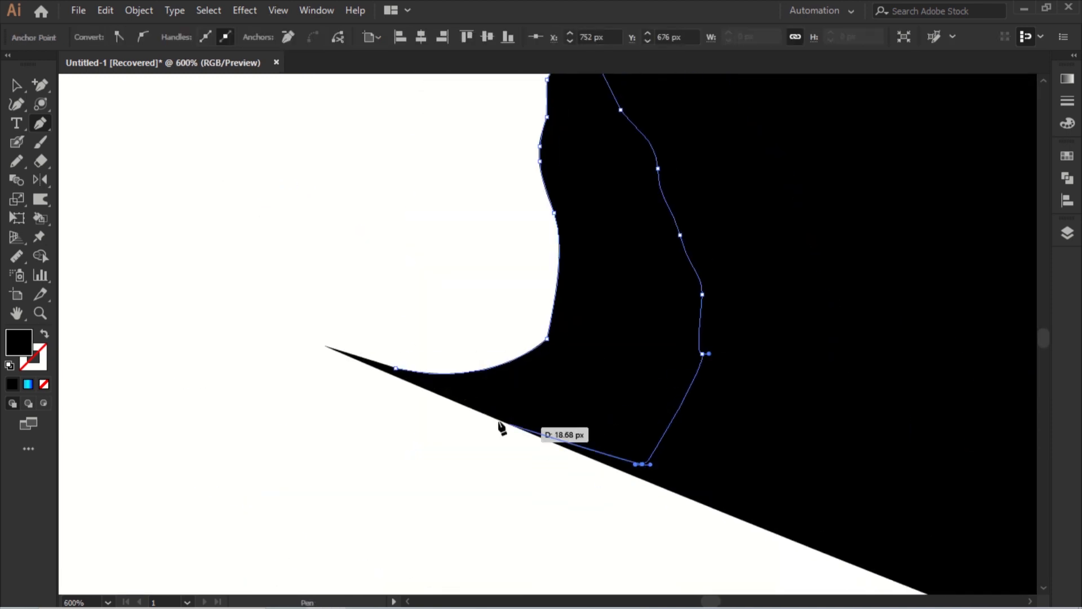
- Select all the letter slices and patches, merge them with the Pathfinder Unite operation, and deselect the result
left_click(23, 91)
scroll(333, 341, "down", 3)
scroll(509, 382, "down", 5)
left_click_drag(509, 382, 501, 373)
key("ctrl+a")
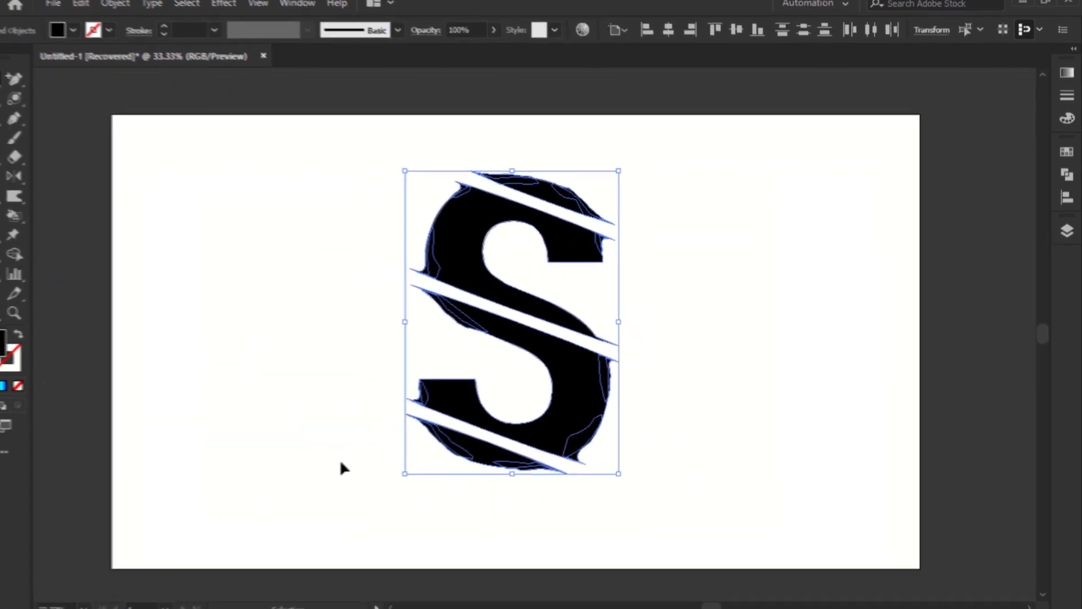
left_click(1070, 144)
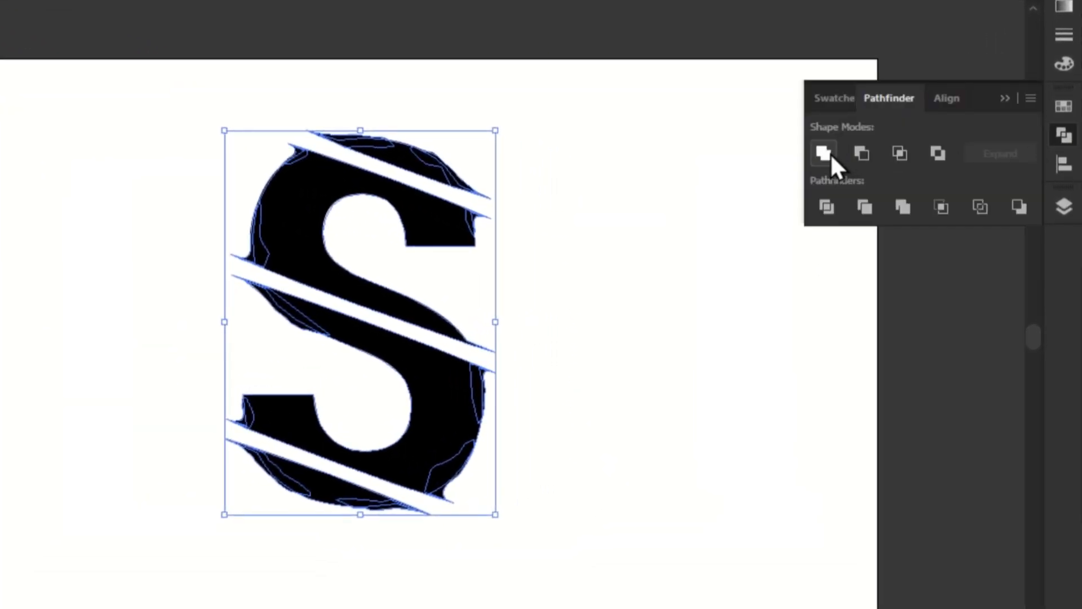
left_click(827, 154)
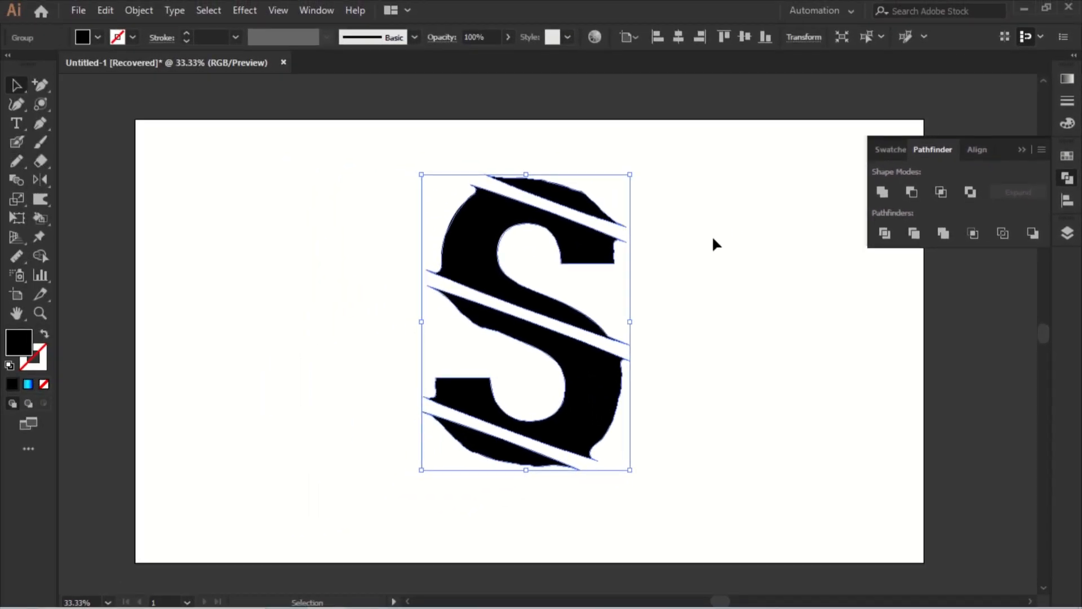
left_click(711, 235)
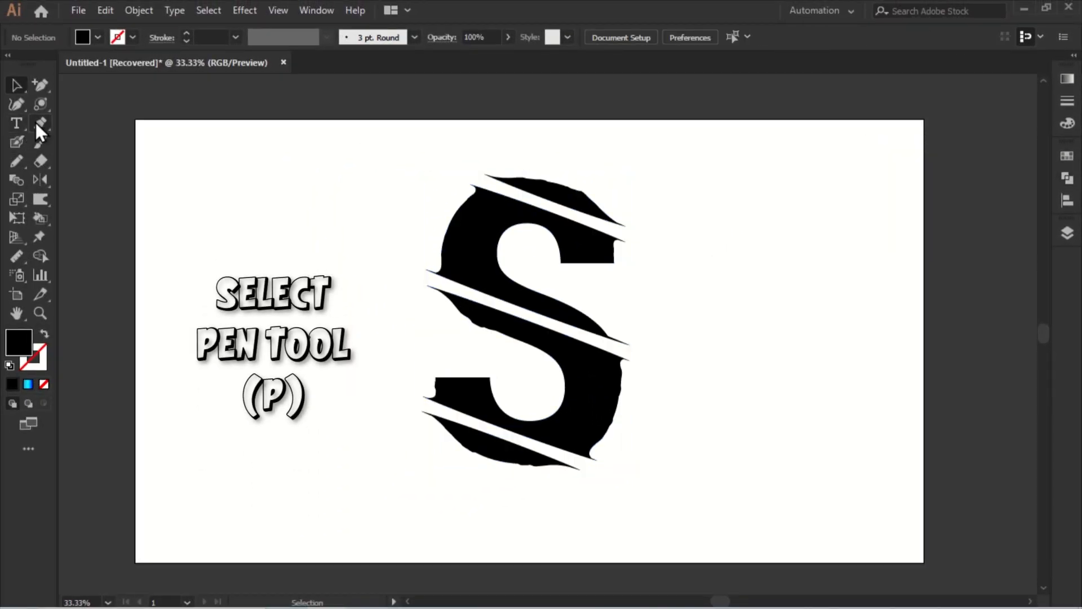
- Draw a short diagonal Pen line in the top slice with no fill, a 7 pt white stroke and the tapered lens-shaped width profile
left_click(536, 185)
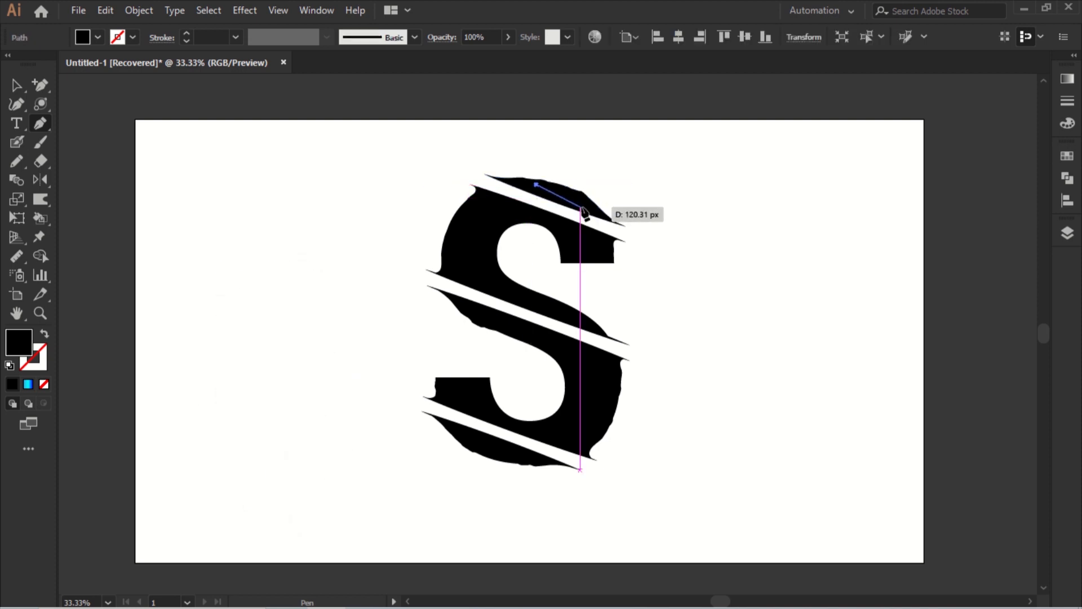
left_click(585, 204)
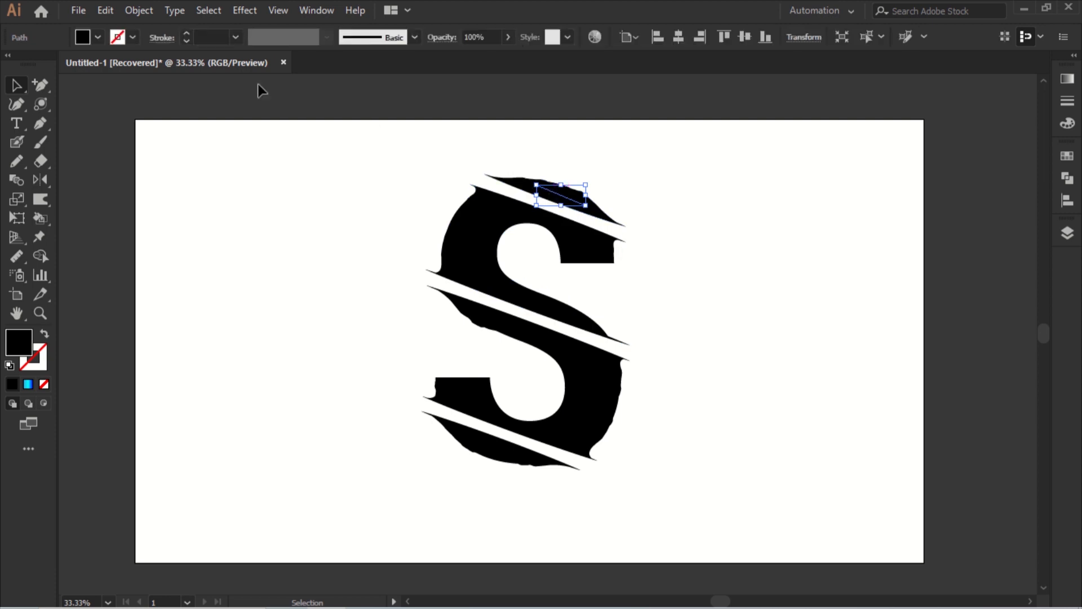
left_click(97, 38)
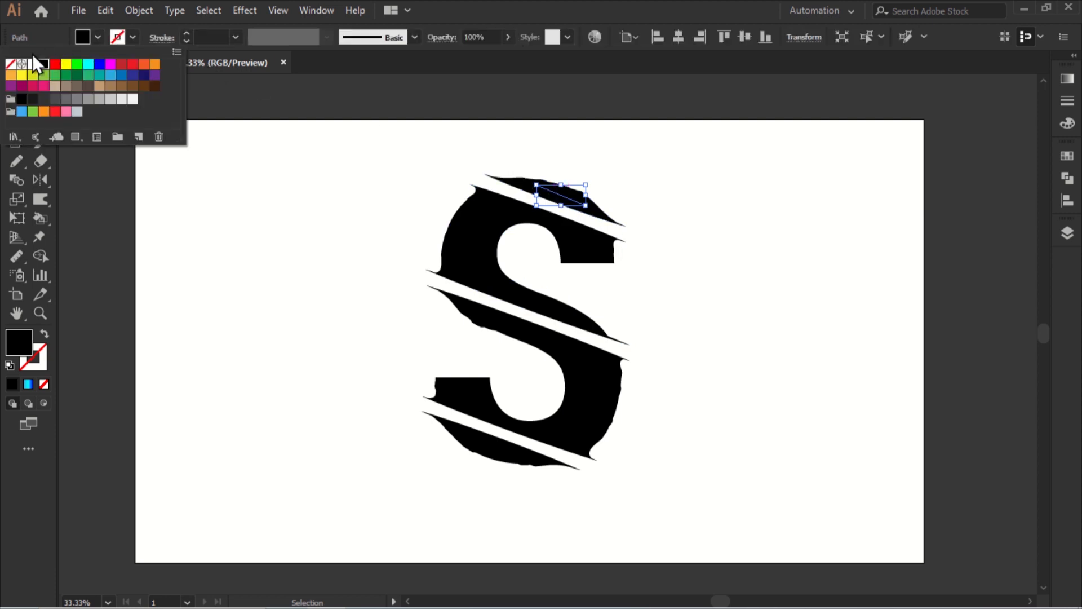
left_click(134, 38)
left_click(134, 38)
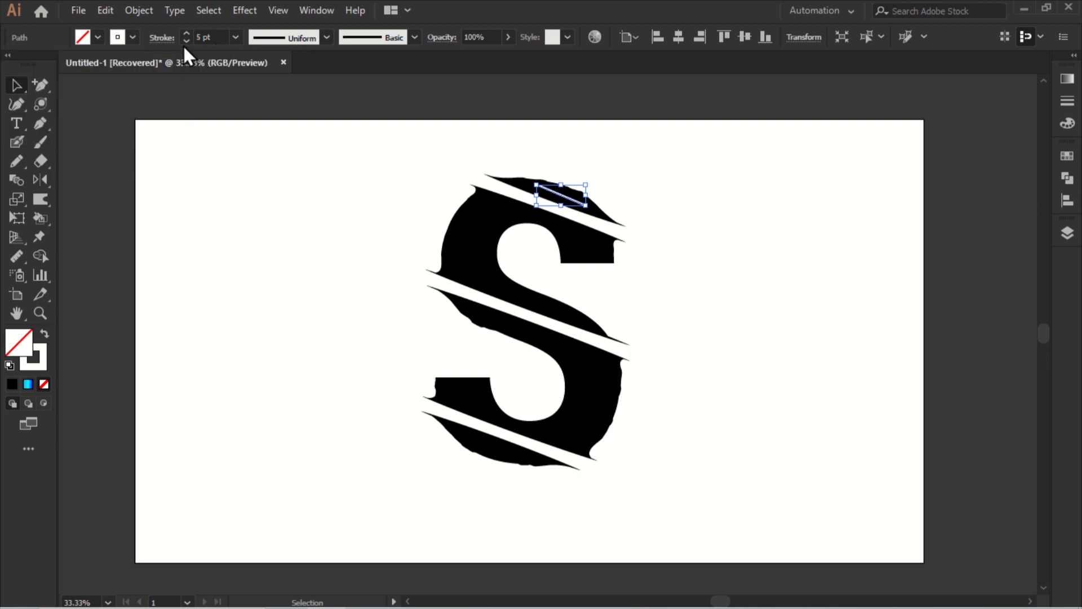
left_click(280, 42)
left_click(287, 84)
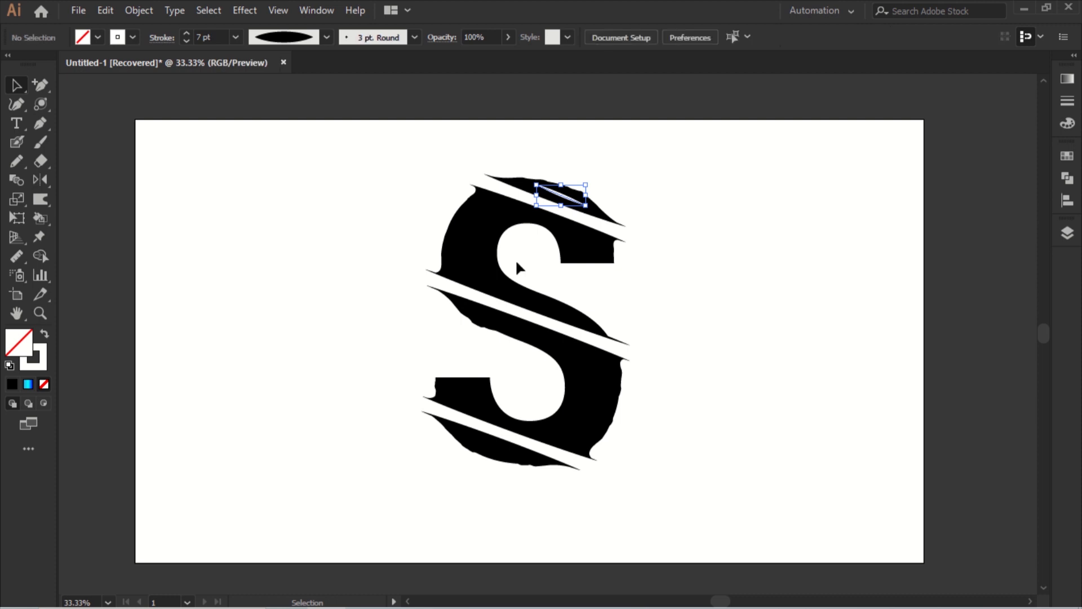
- Rotate the white line to follow the upper cut's angle and duplicate it into the slice below that cut
left_click(567, 197)
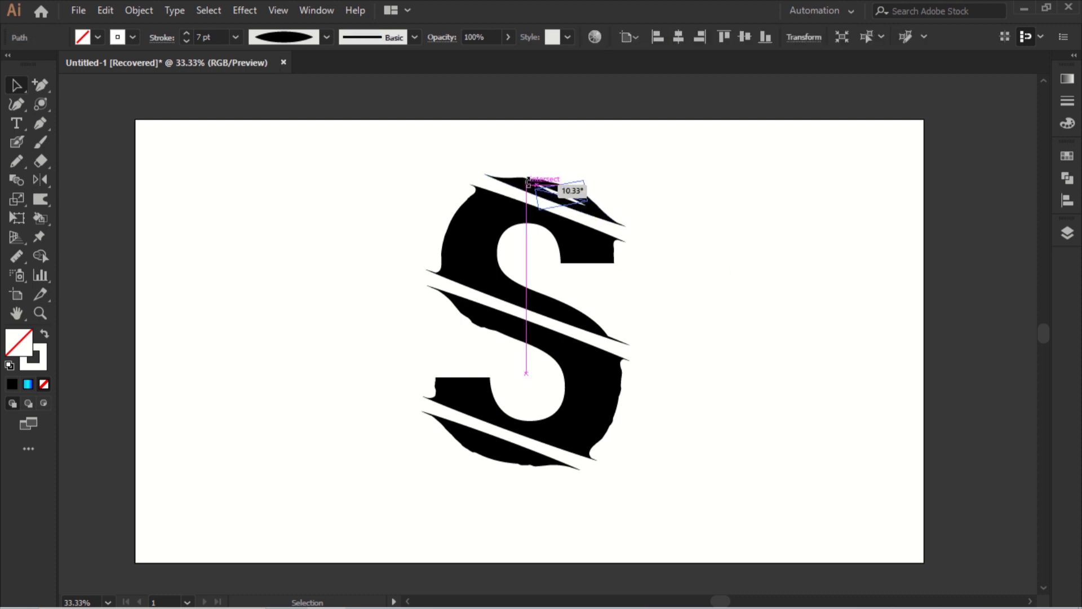
left_click(616, 178)
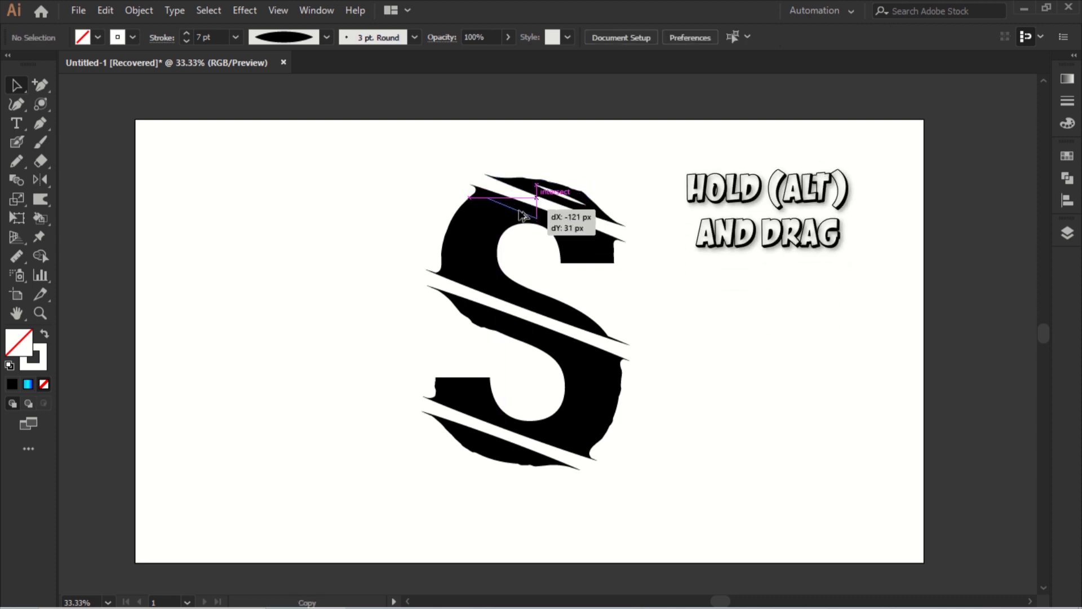
left_click_drag(541, 207, 541, 208)
- Lengthen the copied line below the upper cut by moving its right end anchor toward the S's upper arm
scroll(536, 255, "up", 5)
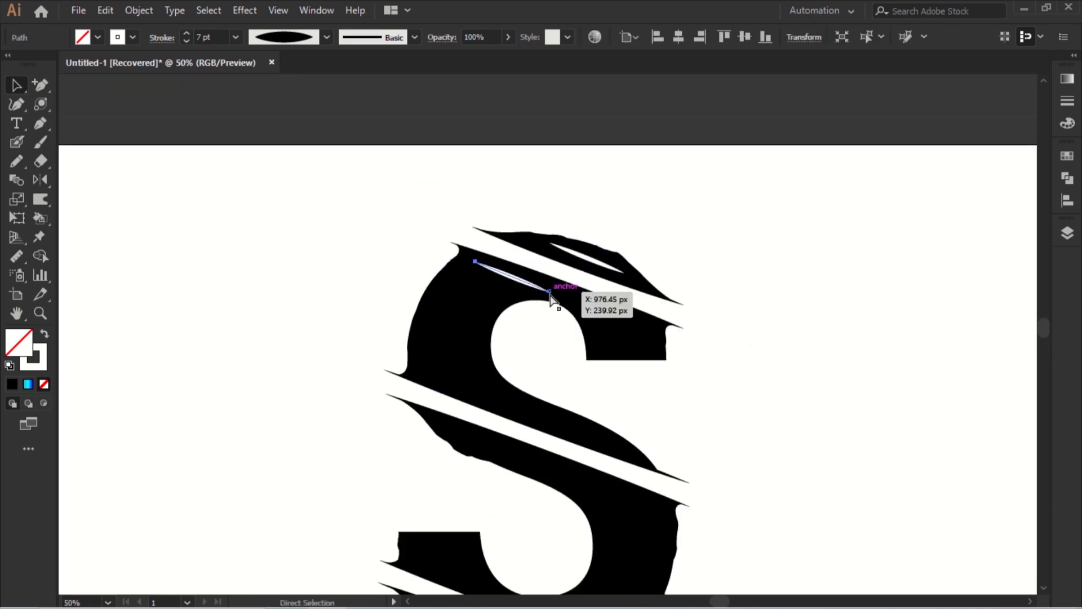
scroll(551, 296, "left", 1)
left_click(562, 290)
left_click_drag(569, 292, 628, 311)
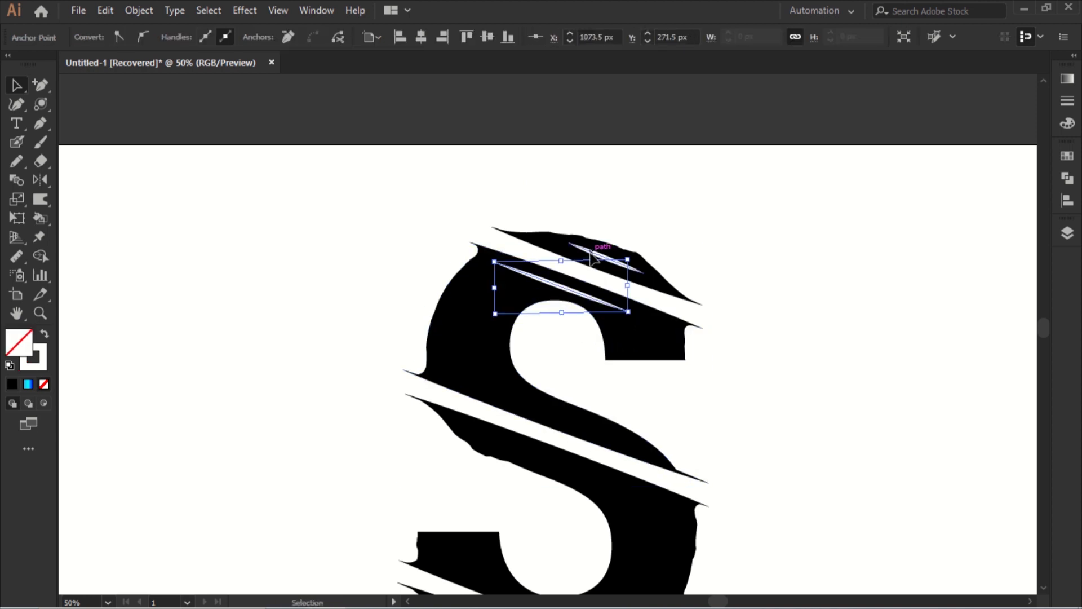
- Move the white line from the top slice to just below the middle cut and lengthen it along the cut
left_click_drag(591, 257, 551, 412)
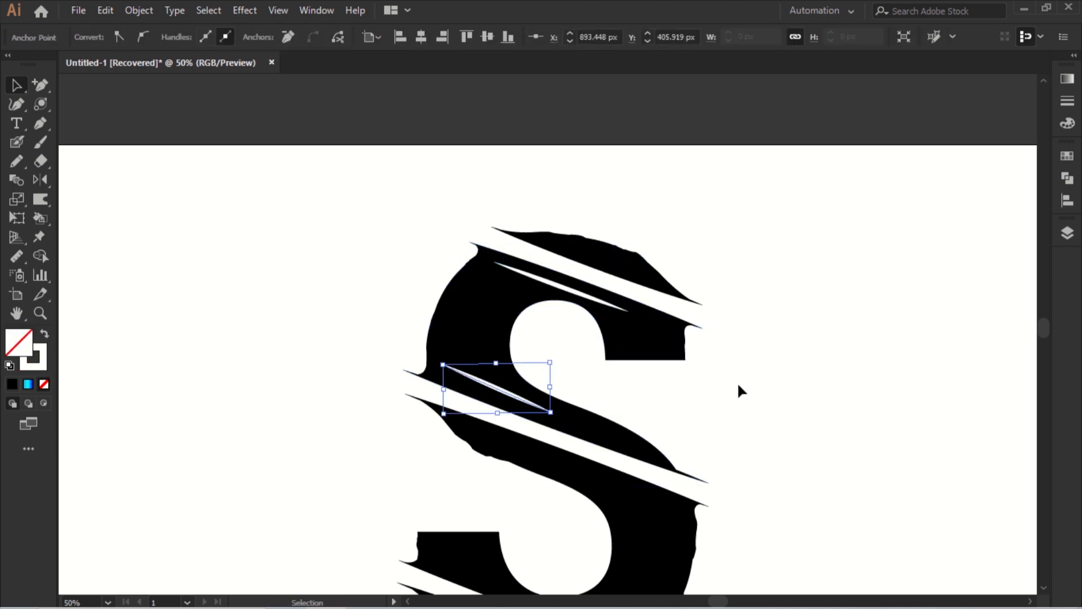
left_click(738, 386)
left_click_drag(738, 386, 617, 220)
left_click_drag(403, 234, 559, 351)
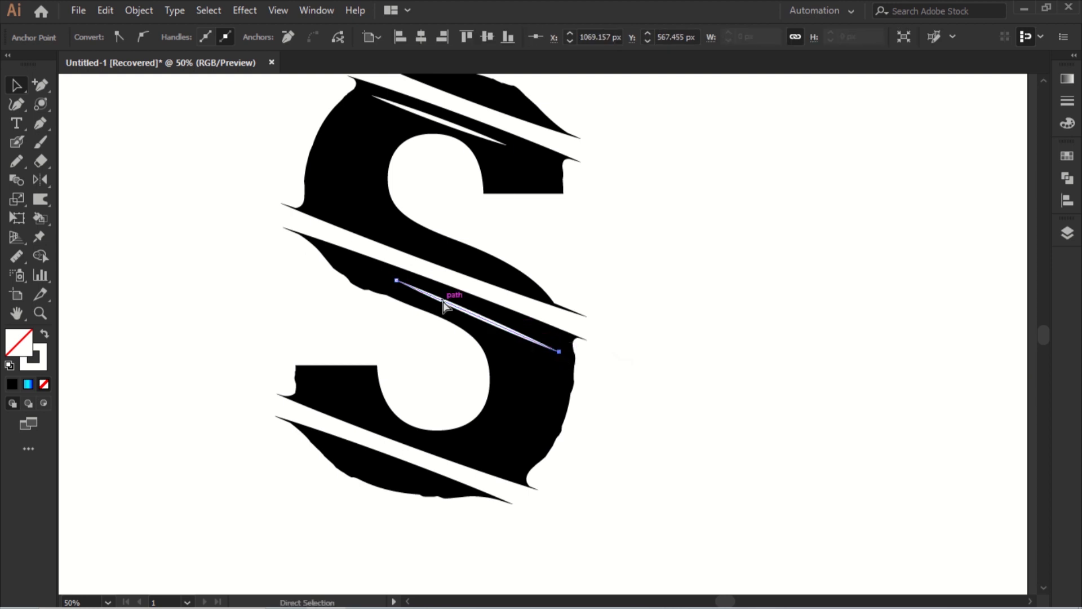
left_click_drag(438, 300, 439, 300)
- Duplicate the line below the middle cut to a position just above the lower cut
left_click(432, 345)
left_click_drag(480, 466, 453, 450)
key("ctrl+z")
key("ctrl+z")
key("ctrl+shift+z")
key("ctrl+shift+z")
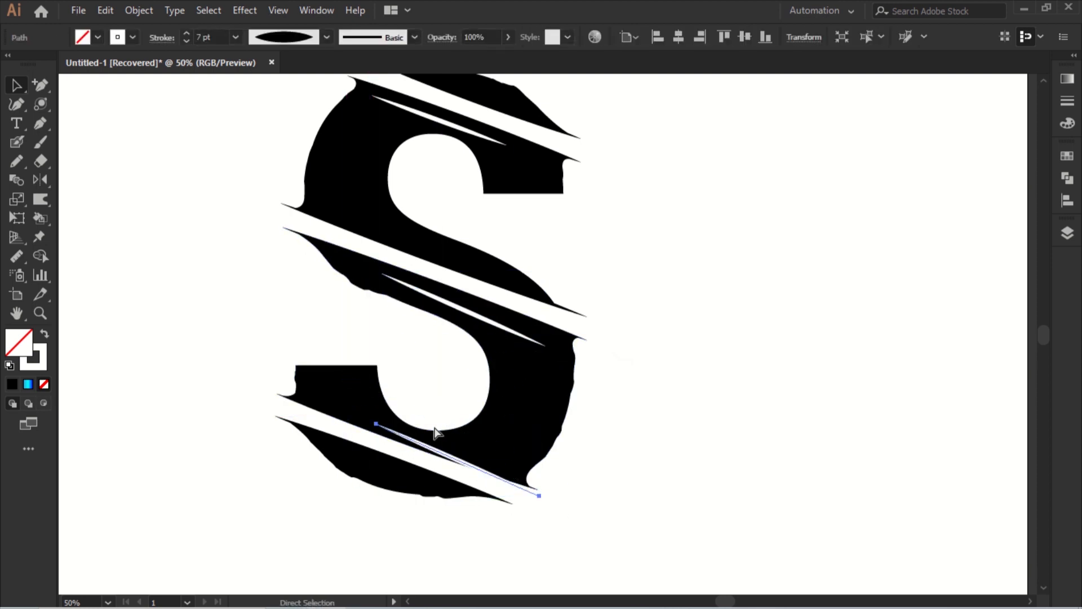
- Adjust both end anchors of the copy above the lower cut so it spans about 196 by 76 px, then deselect it
left_click_drag(358, 408, 371, 423)
left_click_drag(521, 480, 492, 469)
left_click(482, 478, "ctrl")
left_click(493, 470, "ctrl")
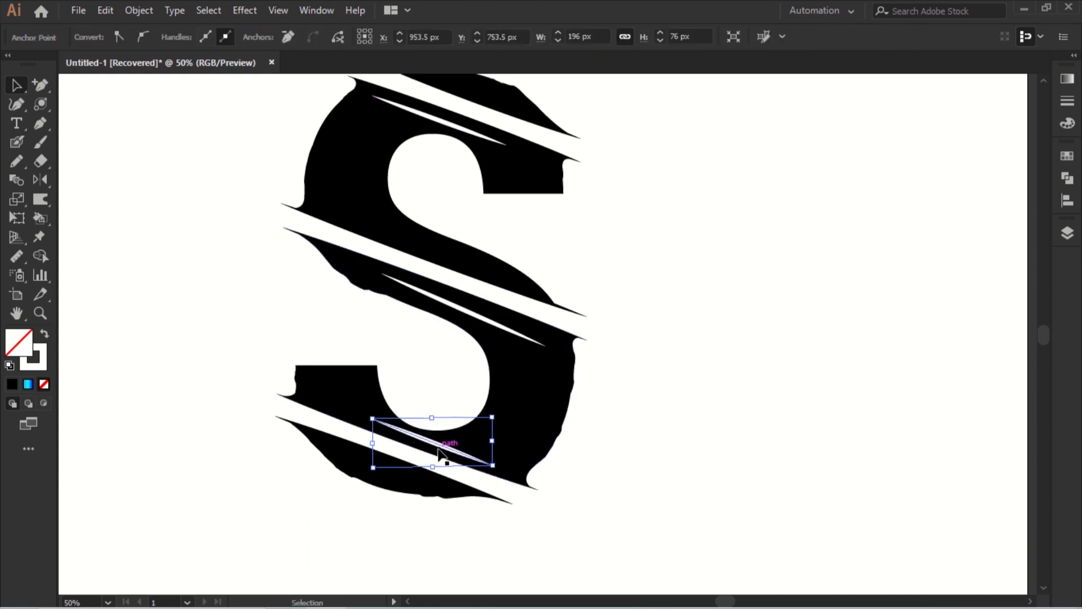
left_click(734, 468)
- Duplicate that line into the bottom slice and shorten the copy from its right end so it fits inside the slice
left_click_drag(420, 442, 384, 472)
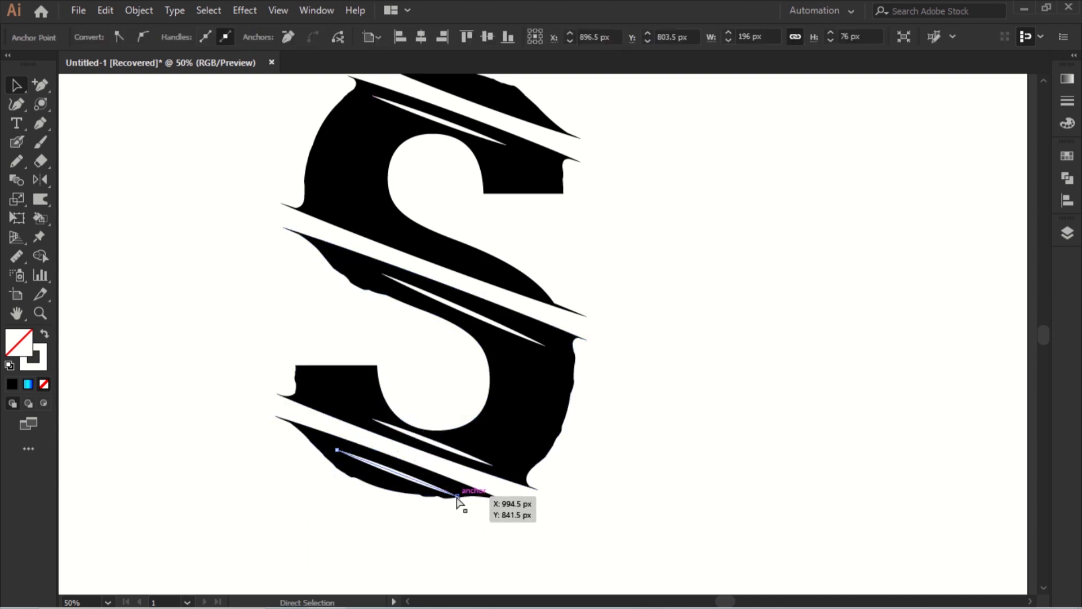
left_click_drag(457, 497, 433, 487)
left_click(586, 479)
- Duplicate the short bottom line into the top slice and place another copy above the left part of the middle cut
scroll(645, 427, "down", 1)
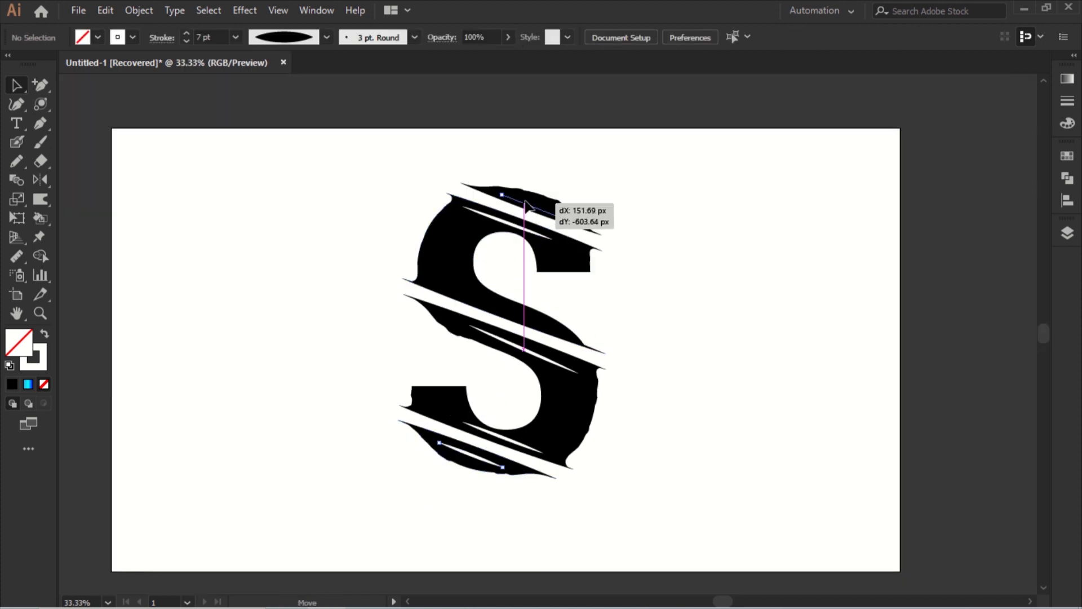
left_click_drag(525, 201, 524, 200)
key("ctrl+z")
left_click_drag(475, 456, 496, 295)
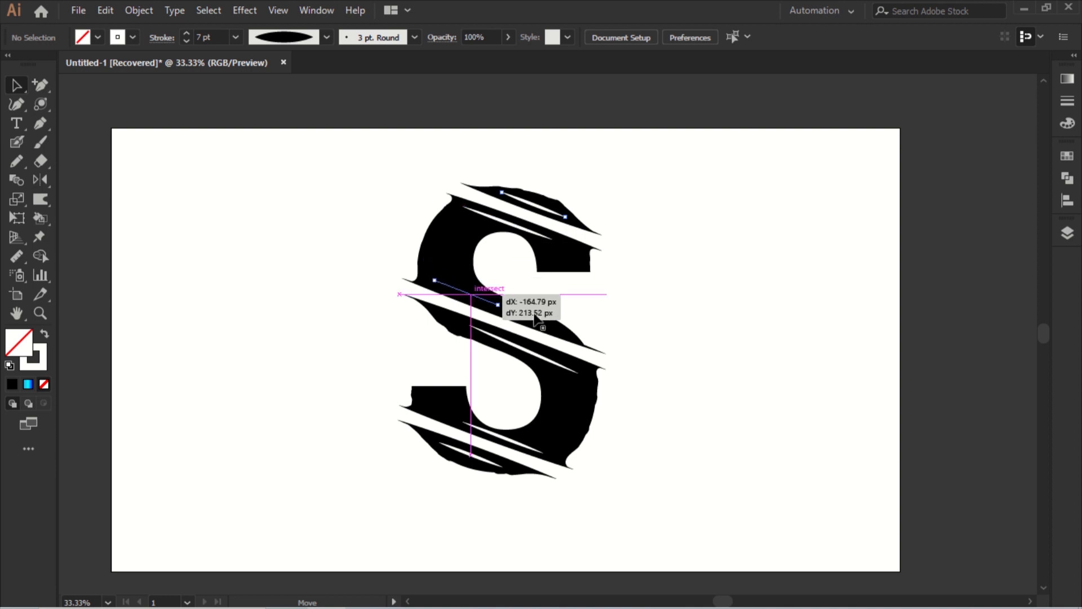
left_click(669, 176)
key("ctrl+z")
left_click_drag(533, 204, 468, 286)
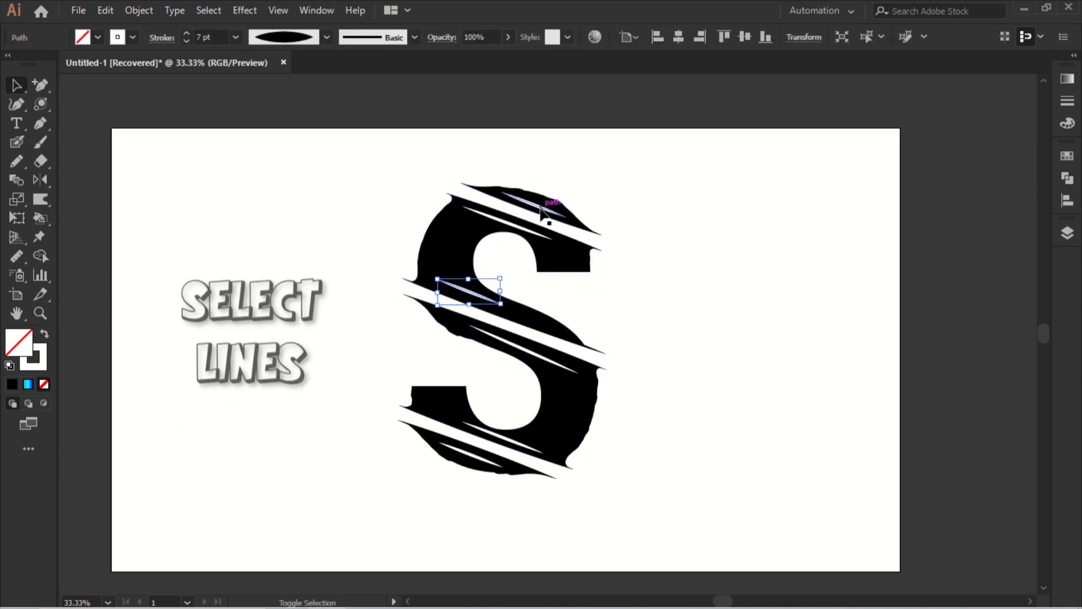
- Add the remaining tapered white lines to the selection, expand their appearance and group them
left_click(535, 225, "shift")
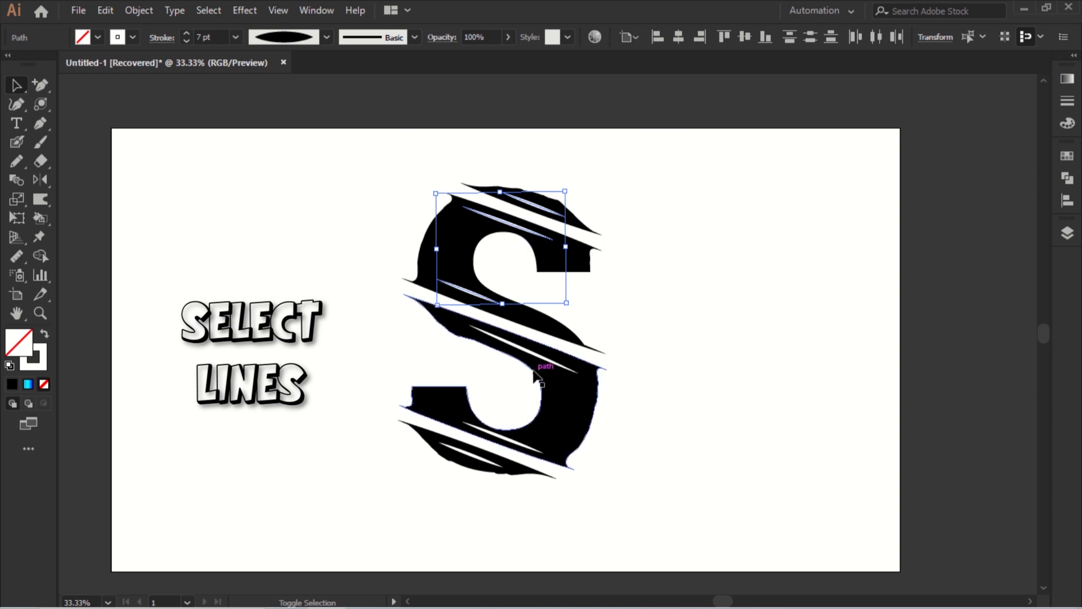
left_click(499, 448, "shift")
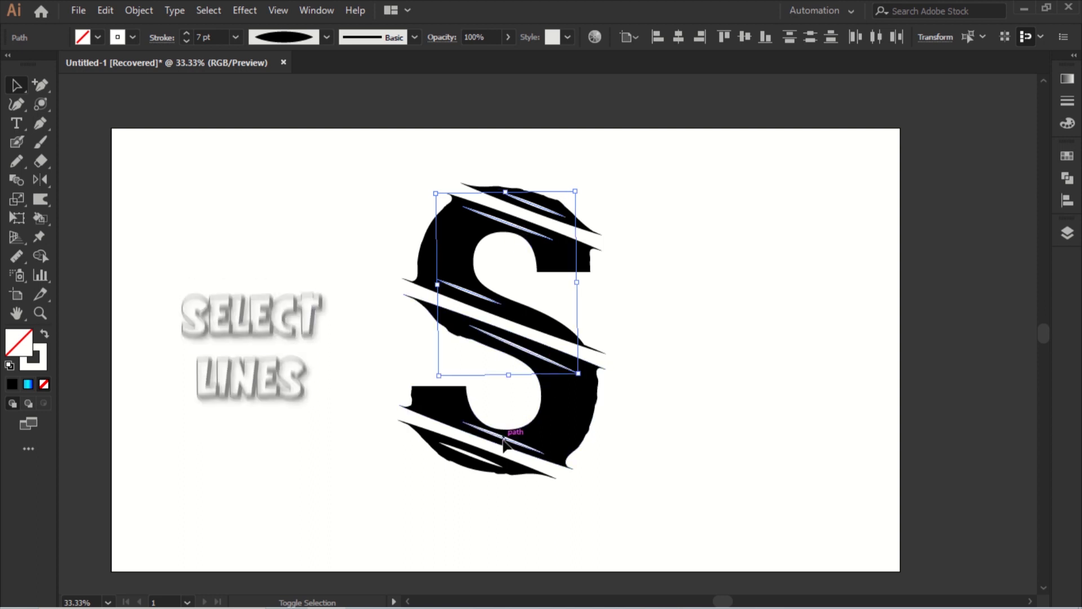
left_click(139, 11)
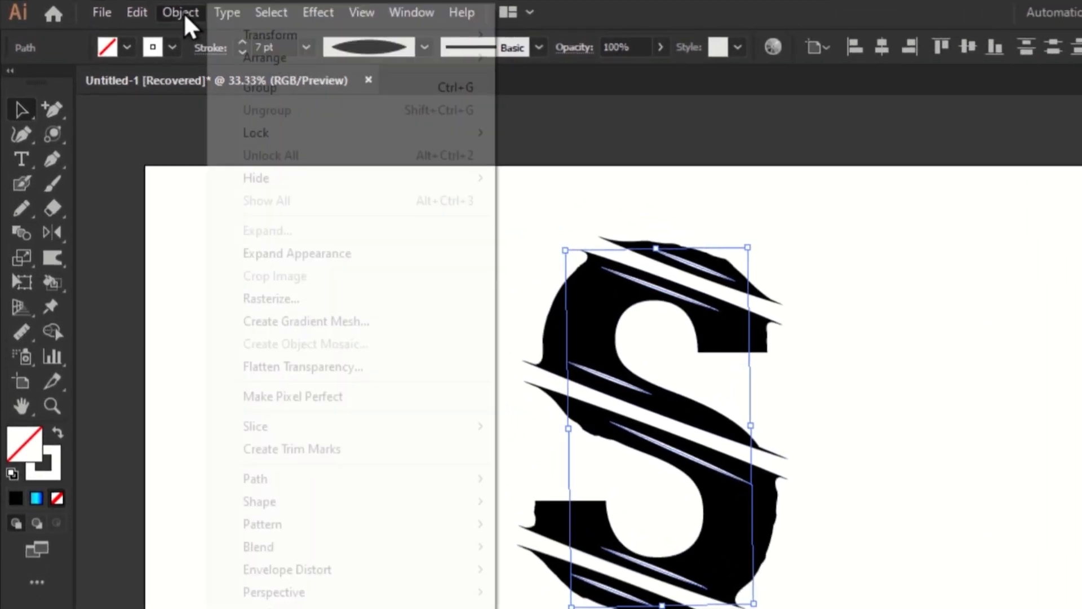
left_click(245, 252)
right_click(388, 191)
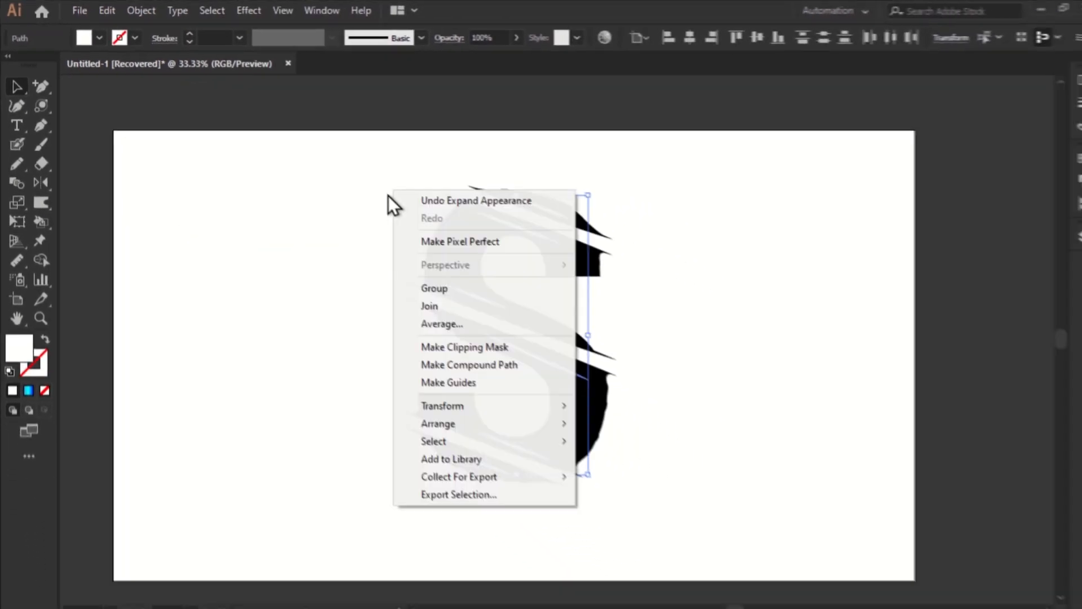
left_click(417, 282)
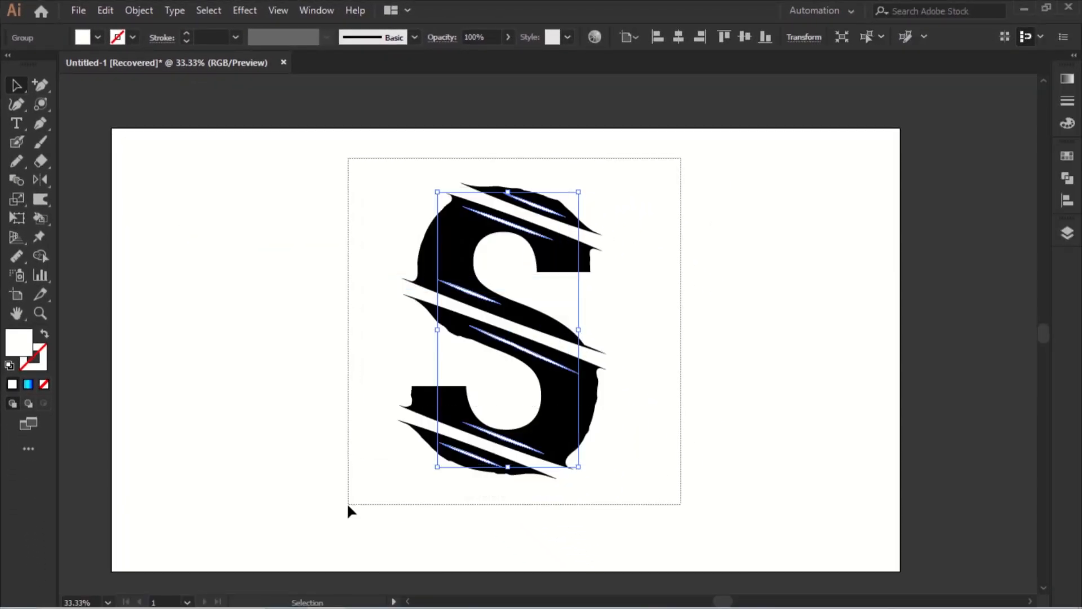
- Divide the whole letter S with the white line group using Pathfinder, ungroup the pieces and deselect them
left_click_drag(680, 158, 348, 506)
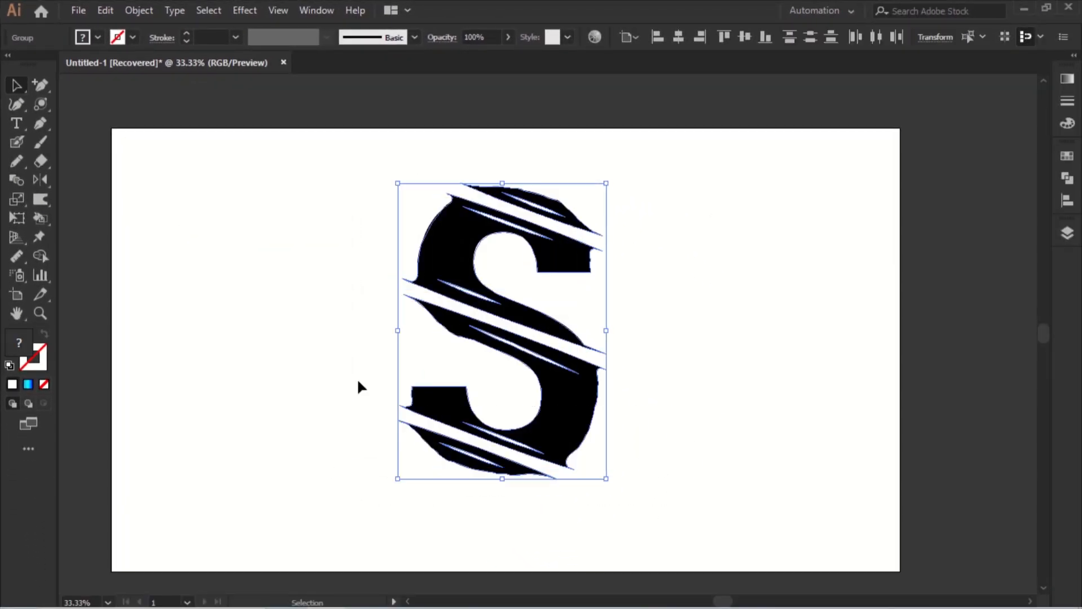
left_click(1067, 180)
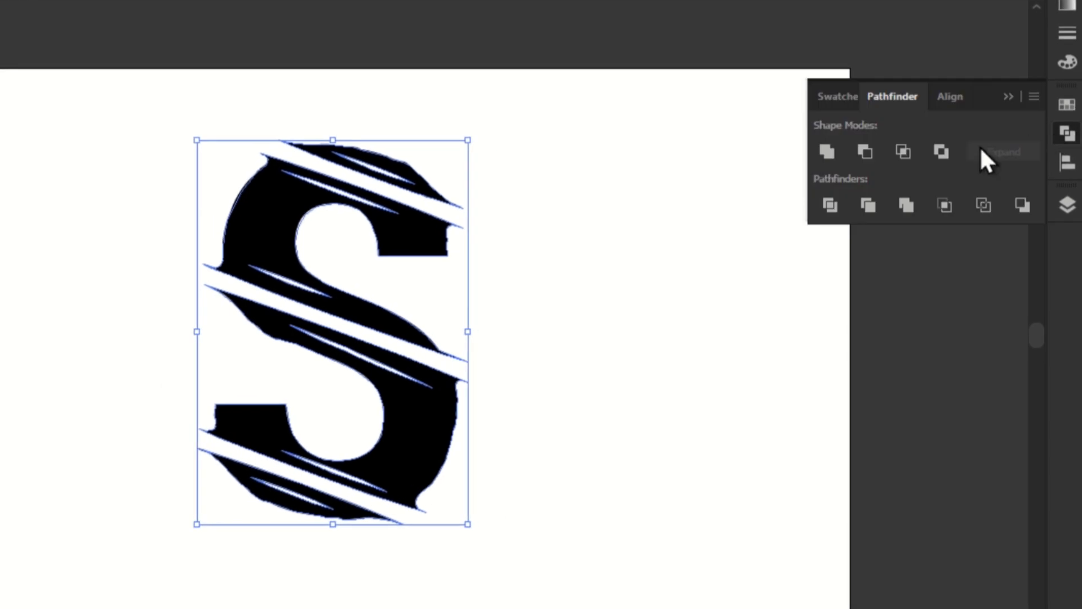
left_click(831, 205)
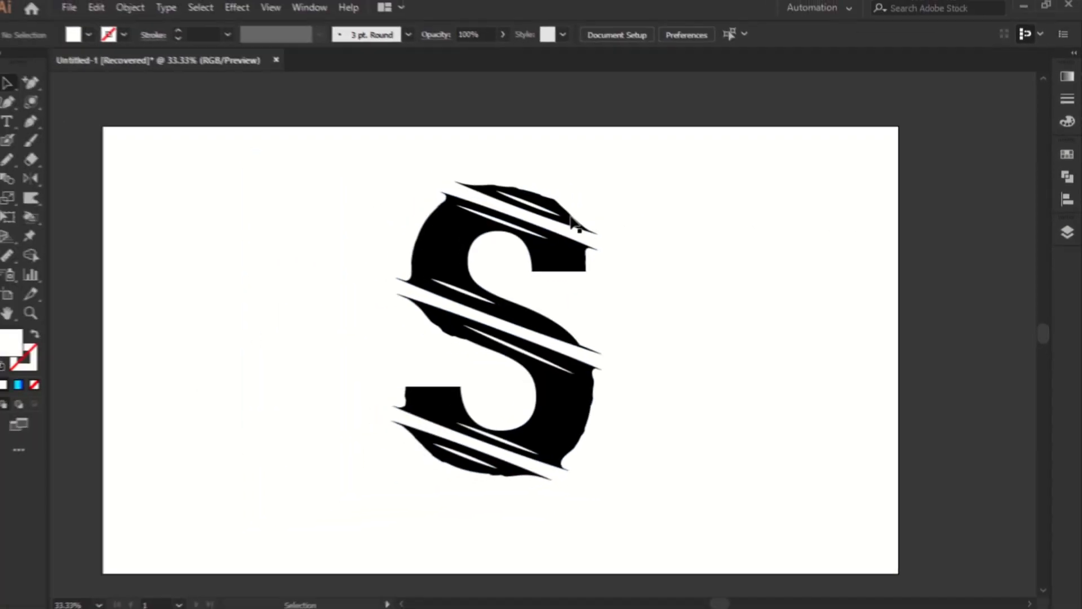
right_click(536, 213)
left_click(626, 338)
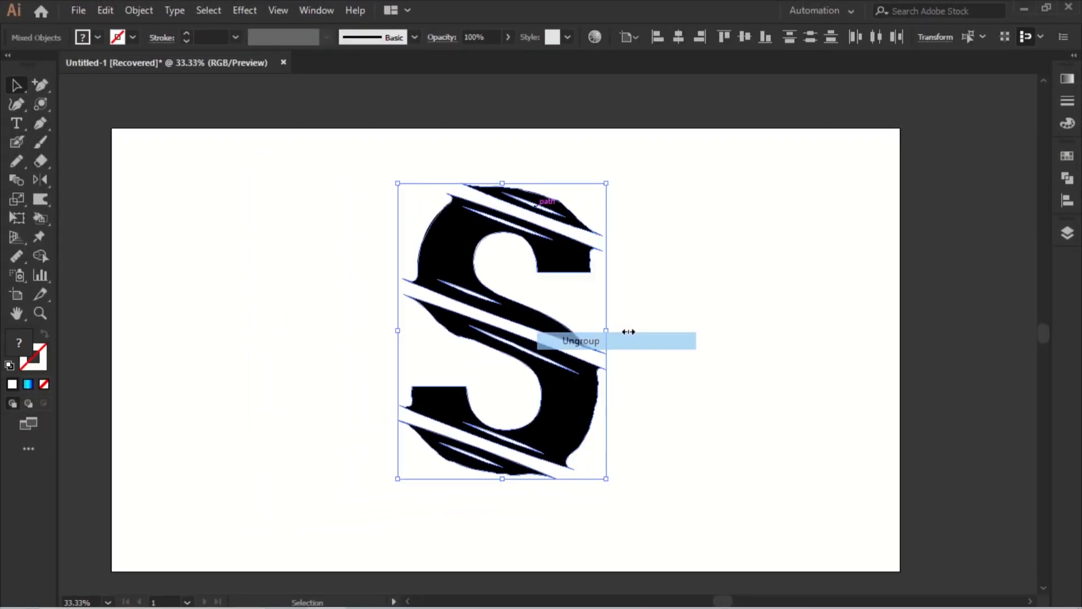
left_click(628, 331)
- Delete the six white line pieces in the top slice, around the three cuts and in the bottom slice
left_click(543, 209)
key("Delete")
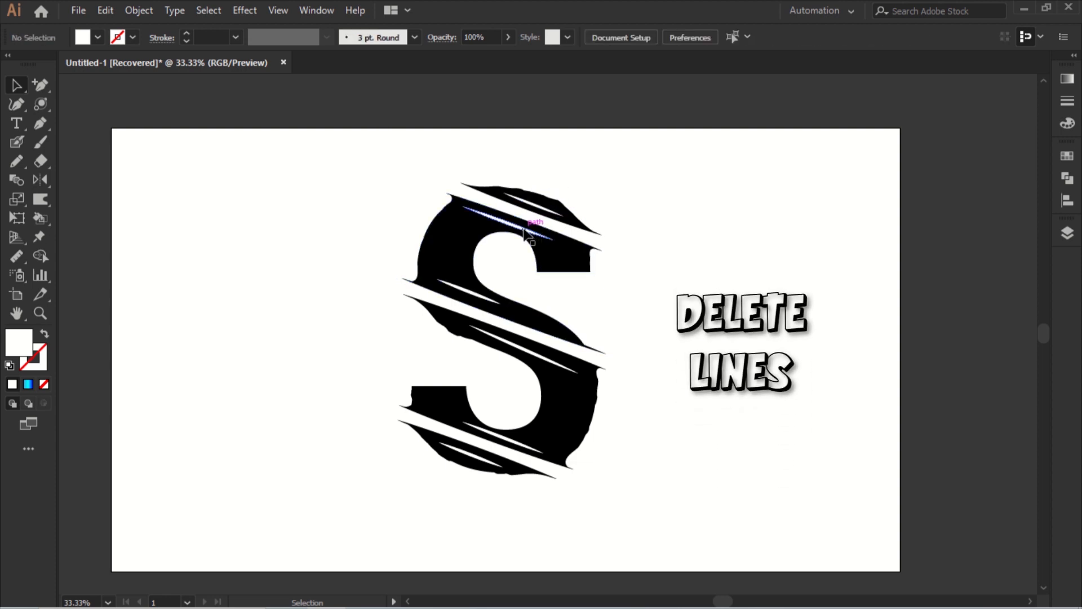
left_click(528, 230)
key("Delete")
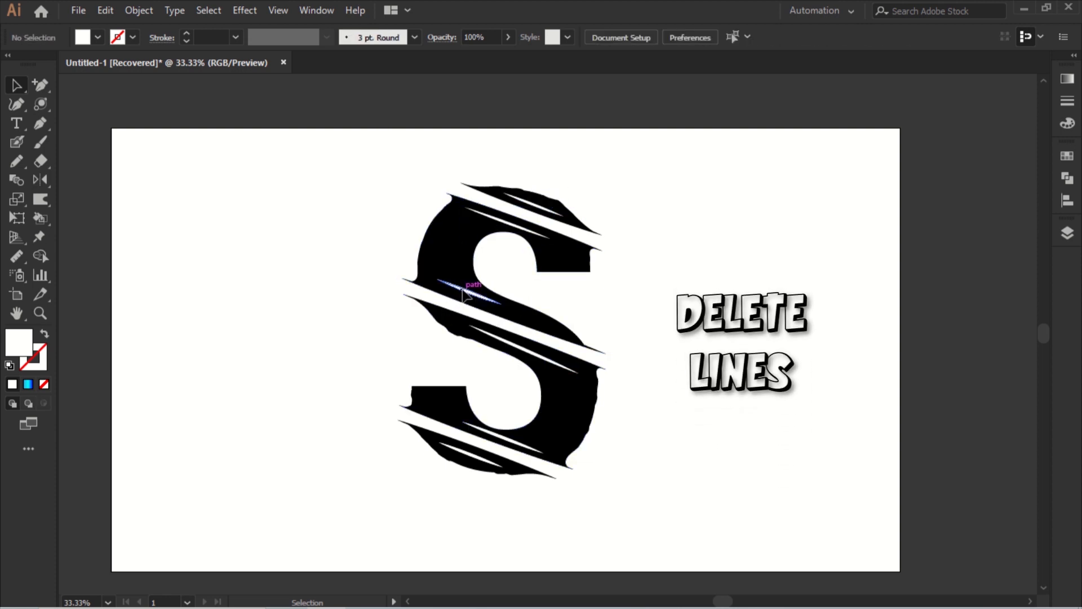
left_click(462, 289)
key("Delete")
left_click(548, 361)
key("Delete")
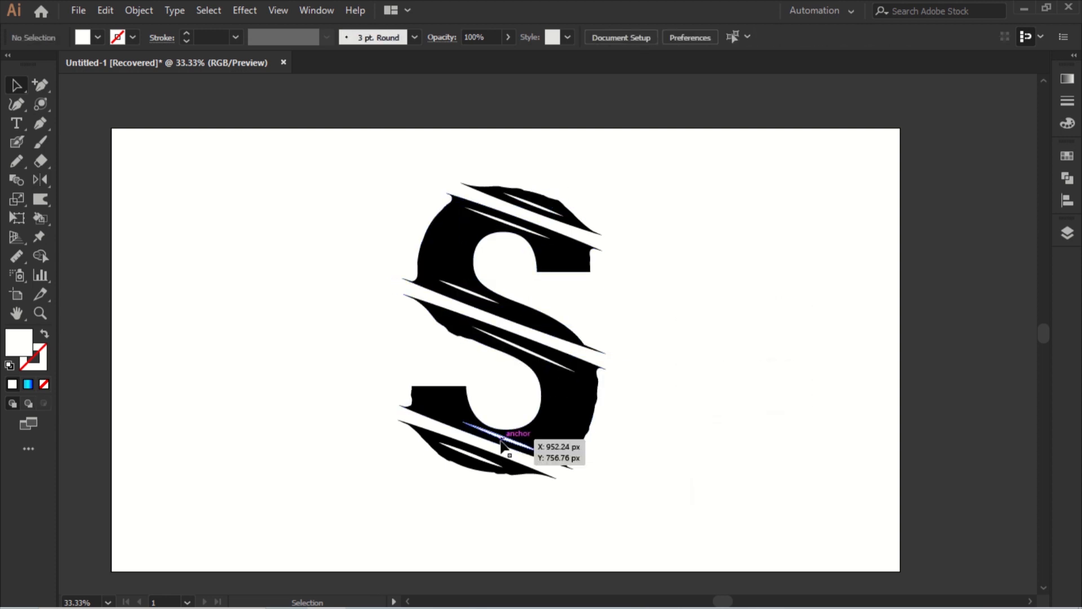
left_click(501, 439)
key("Delete")
left_click(477, 457)
key("Delete")
- Select all the remaining black pieces of the letter S and group them
left_click_drag(654, 159, 371, 497)
right_click(273, 180)
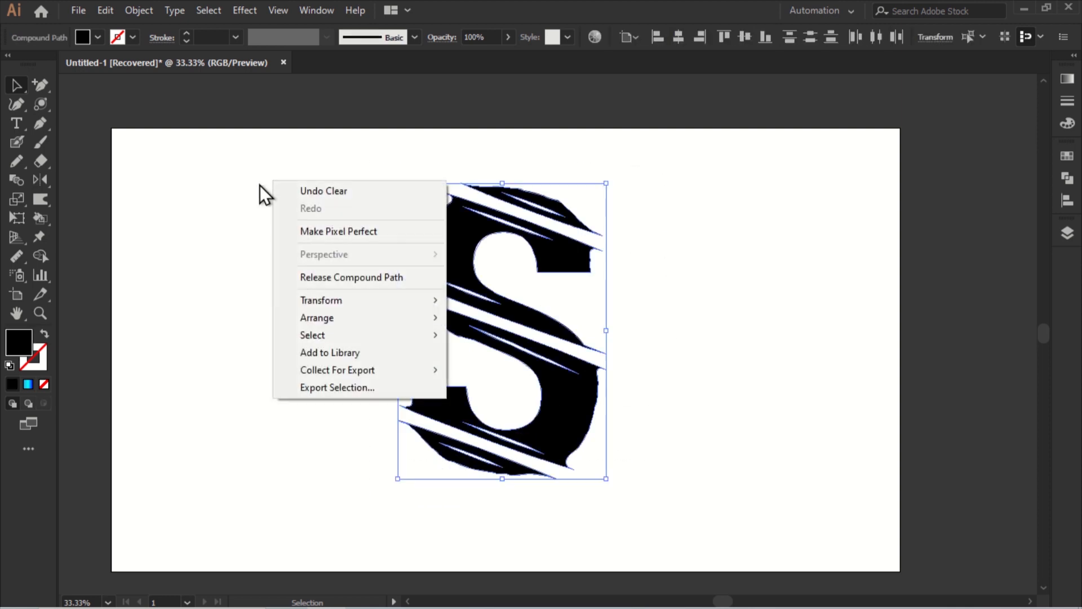
key("Escape")
left_click(138, 10)
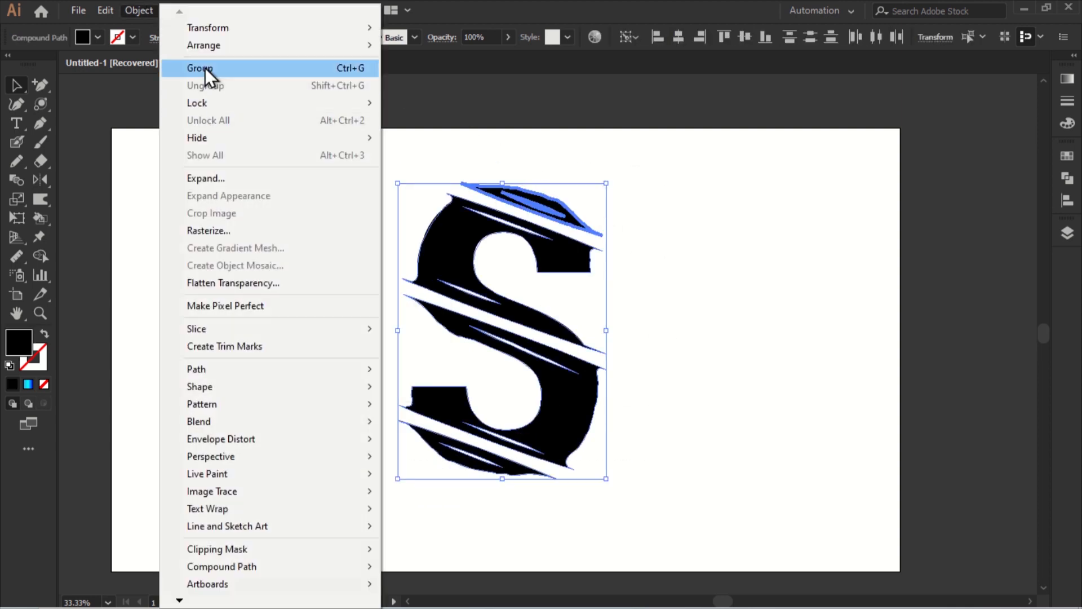
left_click(205, 68)
- Move the grouped letter S to the middle of the artboard and enlarge it slightly
left_click_drag(566, 261, 589, 286)
left_click_drag(629, 354, 639, 354)
left_click_drag(582, 359, 582, 341)
left_click_drag(519, 355, 552, 344)
left_click(800, 257)
left_click_drag(620, 248, 606, 240)
left_click(768, 241)
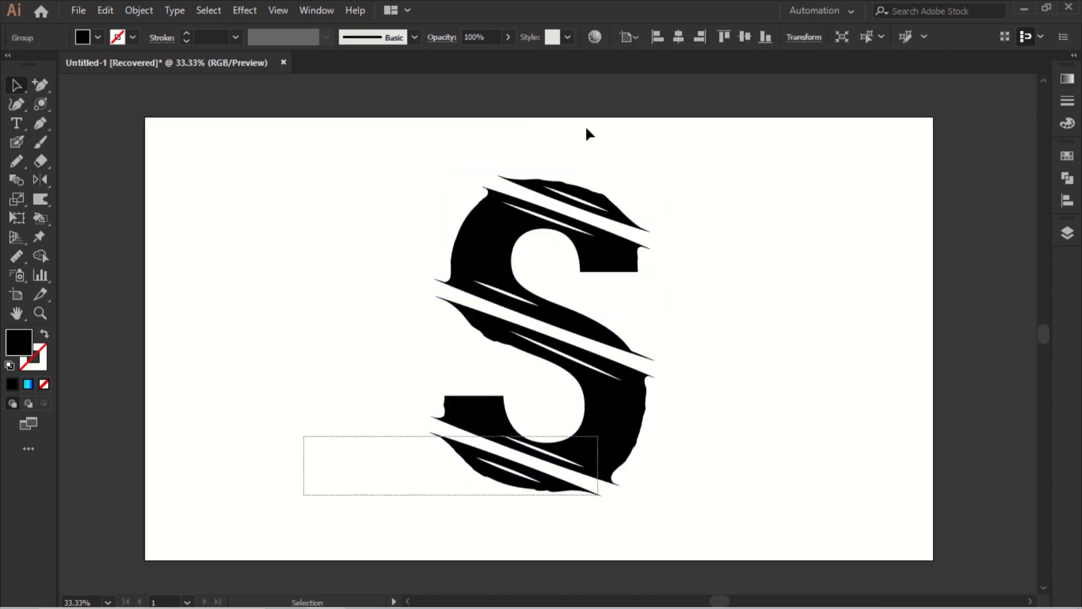